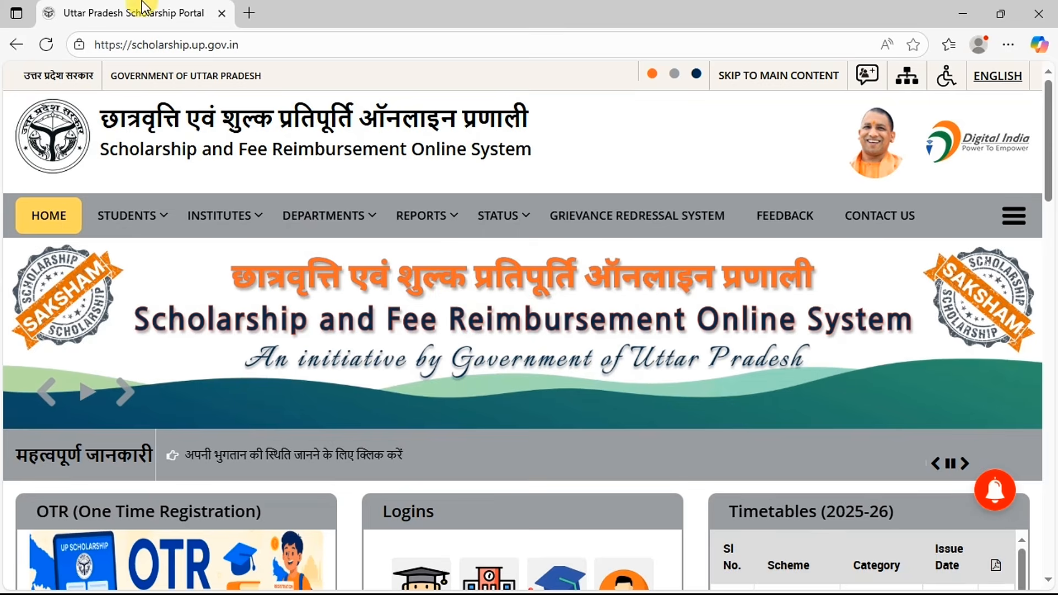
# Step: Open the One Time Registration (OTR) form on the UP scholarship portal and agree to its guidelines and Aadhaar/OTR consent
pyautogui.moveTo(132, 45); pyautogui.dragTo(255, 46)
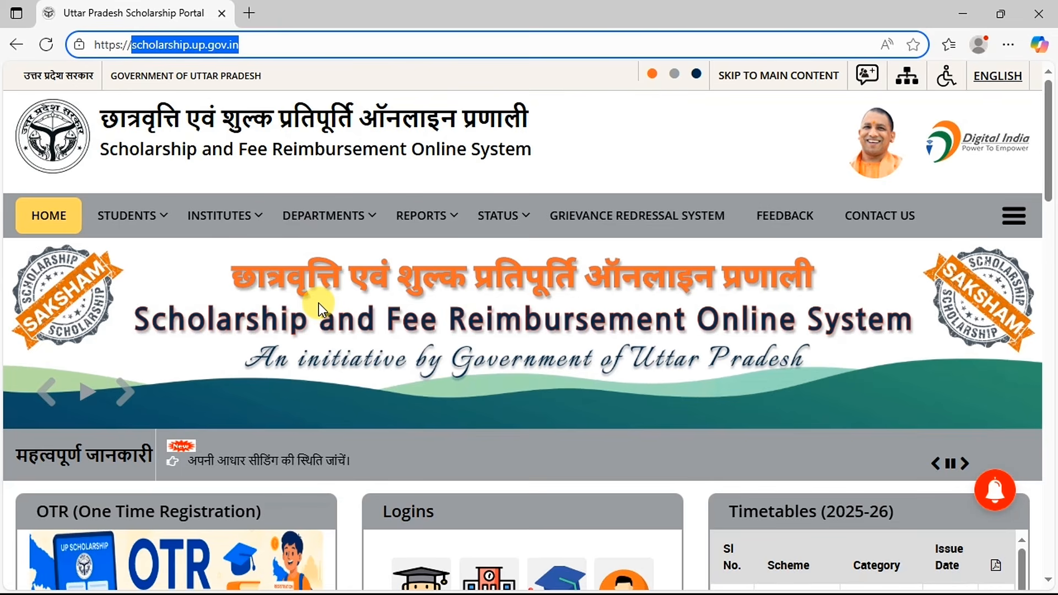
pyautogui.moveTo(1049, 157); pyautogui.dragTo(1050, 232)
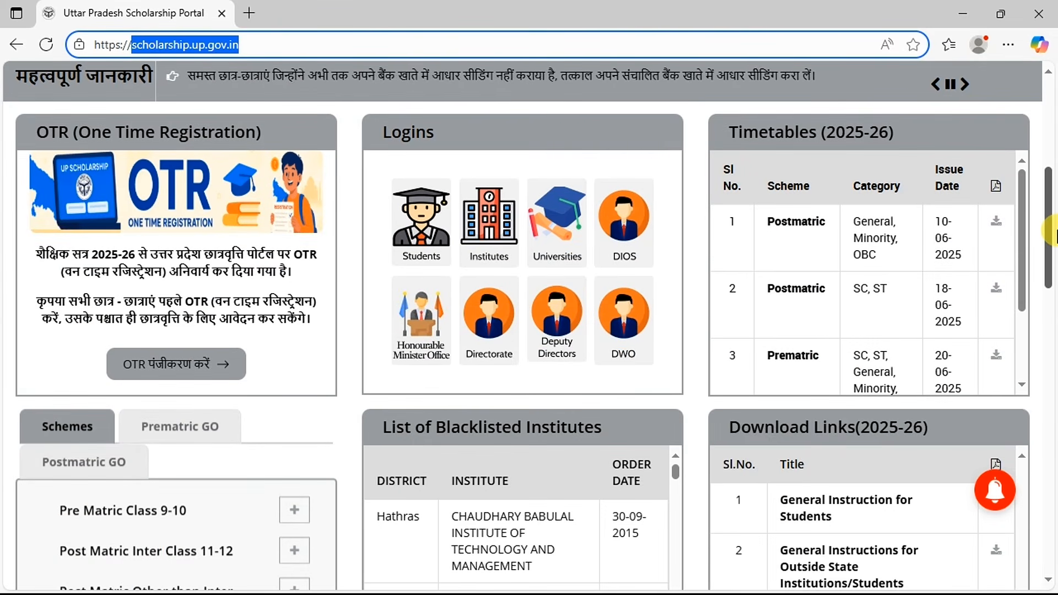
pyautogui.click(39, 138)
pyautogui.moveTo(38, 138); pyautogui.dragTo(269, 139)
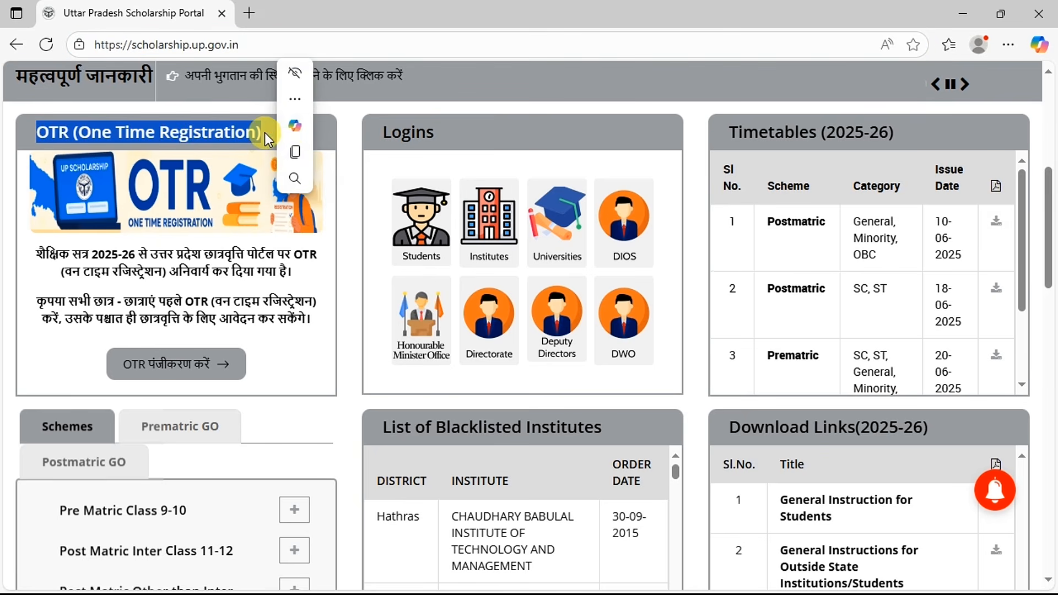
pyautogui.click(194, 132)
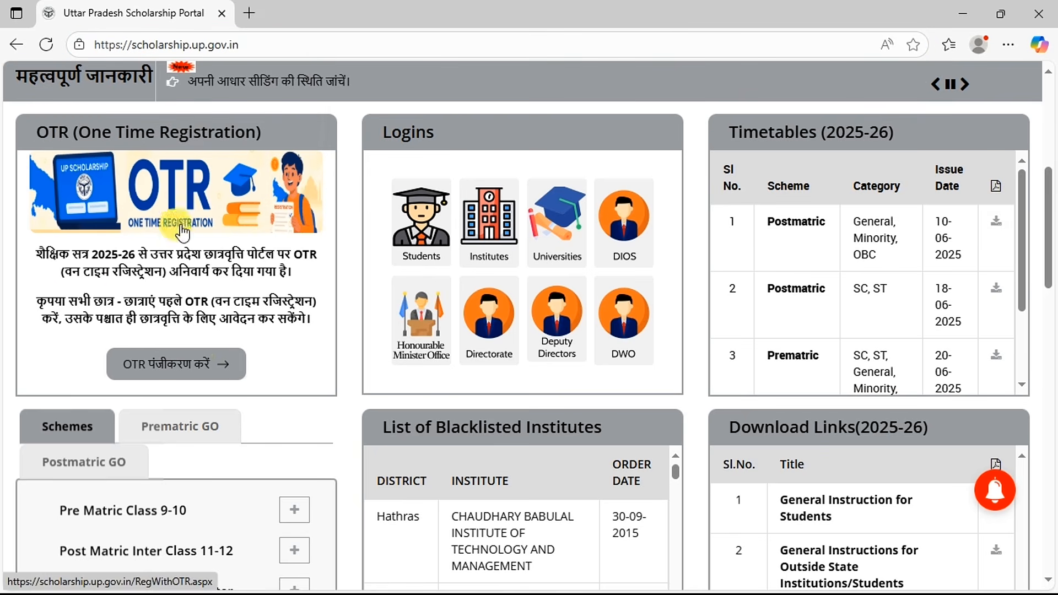
pyautogui.click(175, 374)
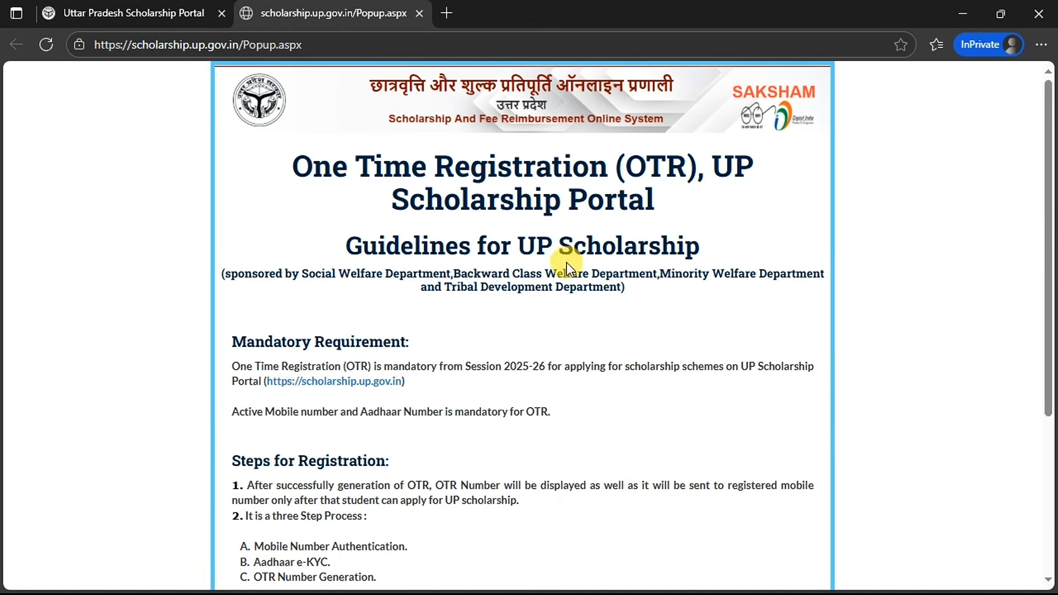
pyautogui.moveTo(1048, 242); pyautogui.dragTo(1050, 447)
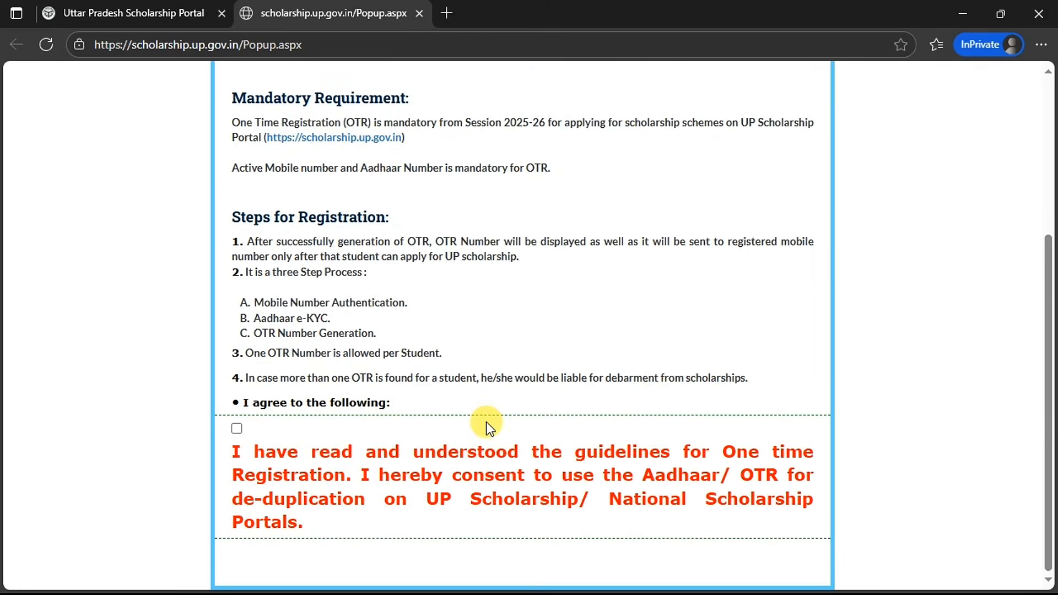
pyautogui.click(237, 427)
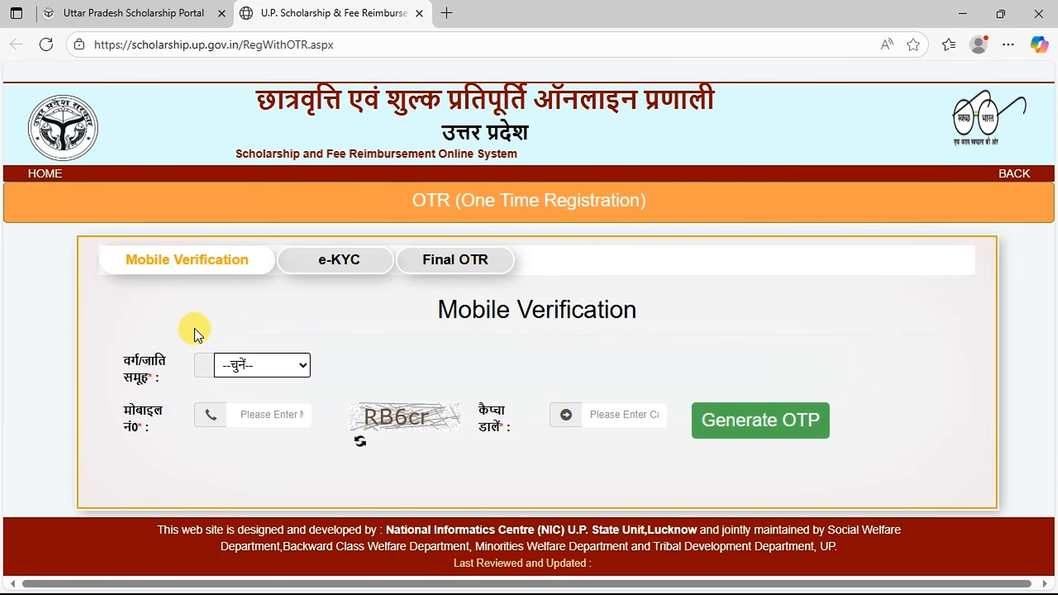
# Step: Choose अन्य पिछड़ा वर्ग (अल्पसंख़्यक पिछड़े वर्ग को छोड़कर) as the category in the Mobile Verification form
pyautogui.moveTo(130, 360); pyautogui.dragTo(144, 386)
pyautogui.click(240, 366)
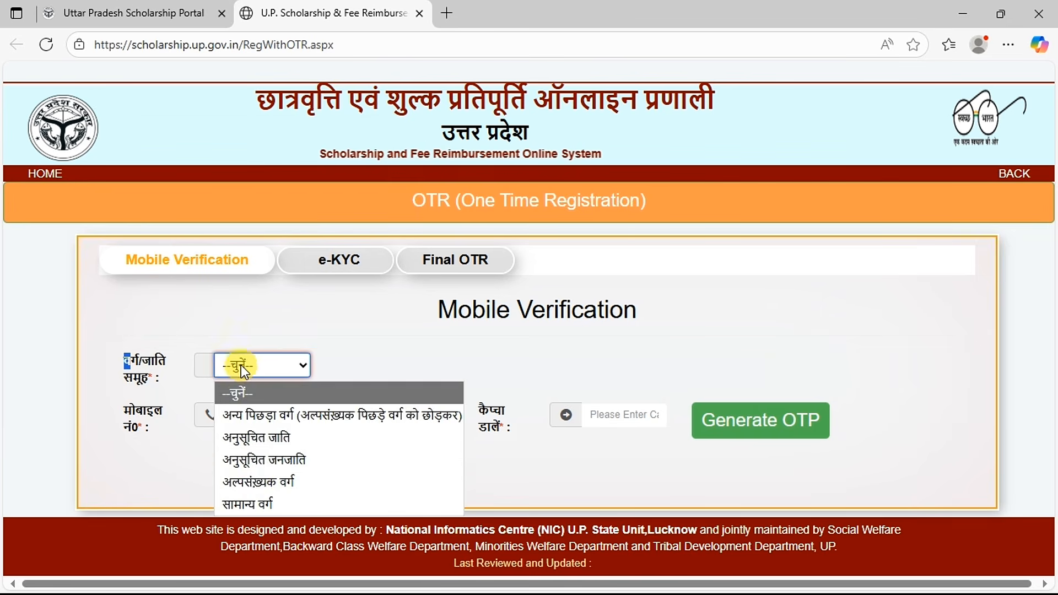
pyautogui.click(274, 418)
pyautogui.click(177, 428)
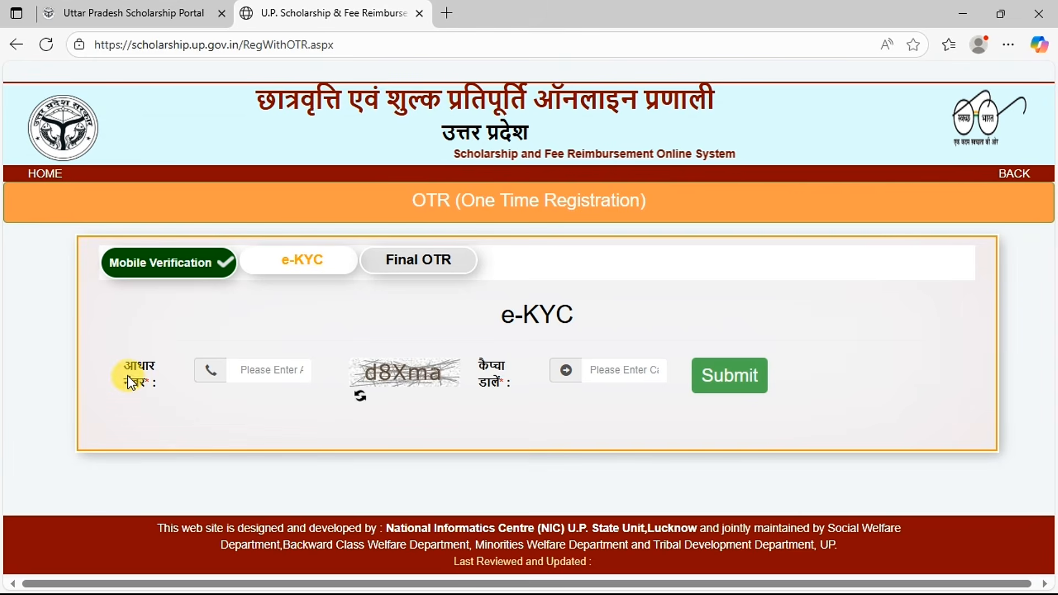
# Step: Submit the student's Aadhaar number with the captcha for e-KYC, and request verification of the retrieved e-KYC details
pyautogui.moveTo(125, 368); pyautogui.dragTo(145, 389)
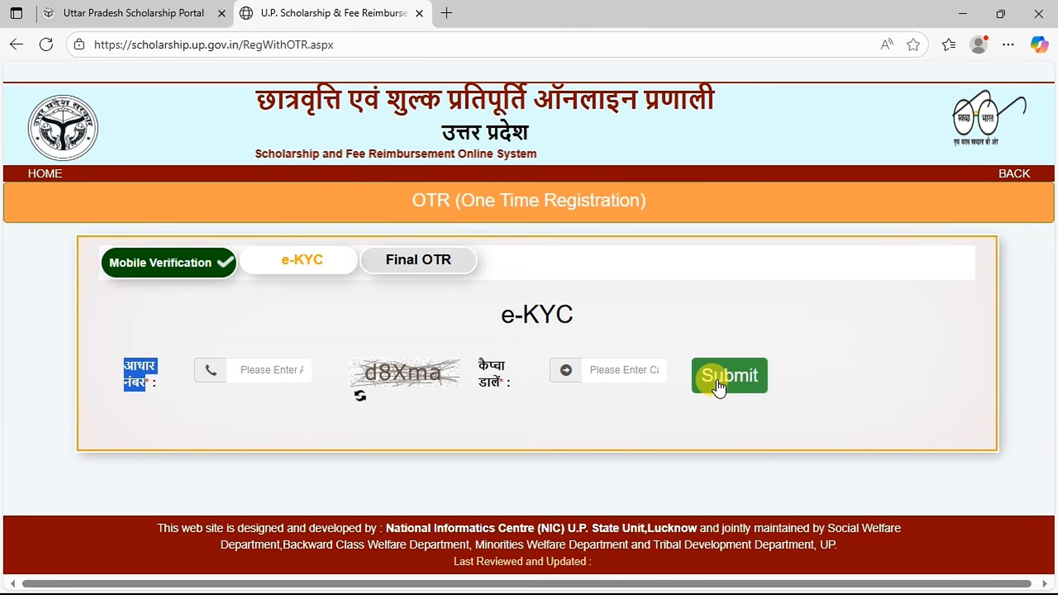
pyautogui.hotkey('alt', 'Tab')
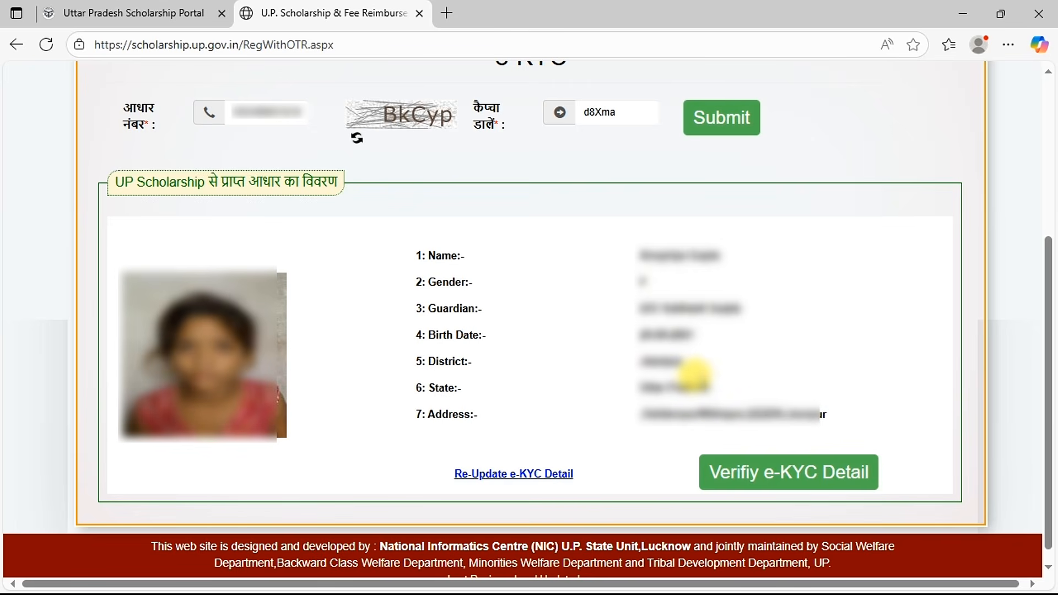
pyautogui.click(739, 477)
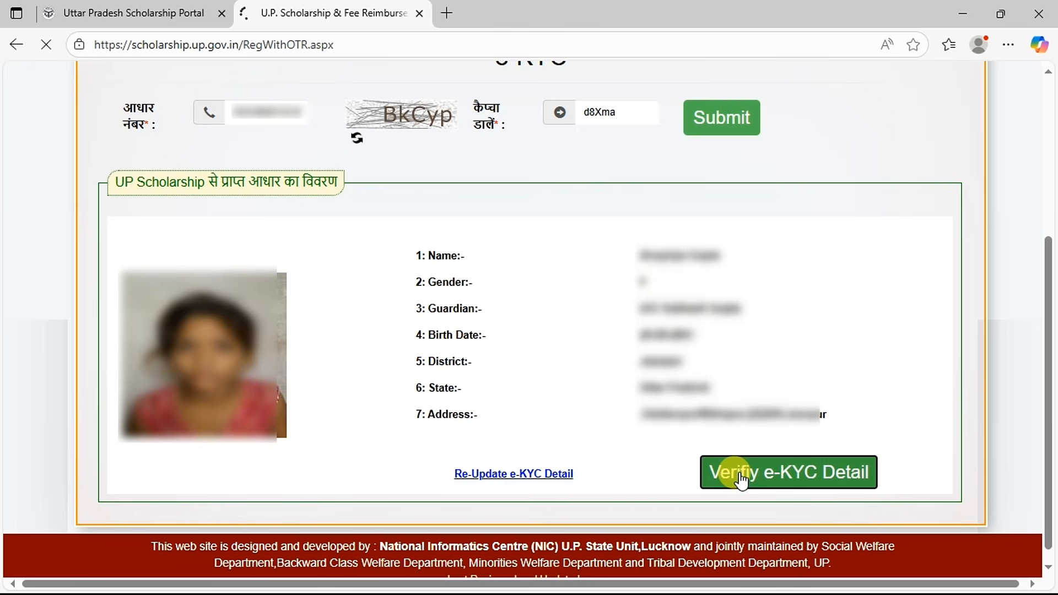
# Step: Enter the OTP sent to the registered mobile number and verify it to complete the e-KYC
pyautogui.moveTo(497, 394); pyautogui.dragTo(549, 395)
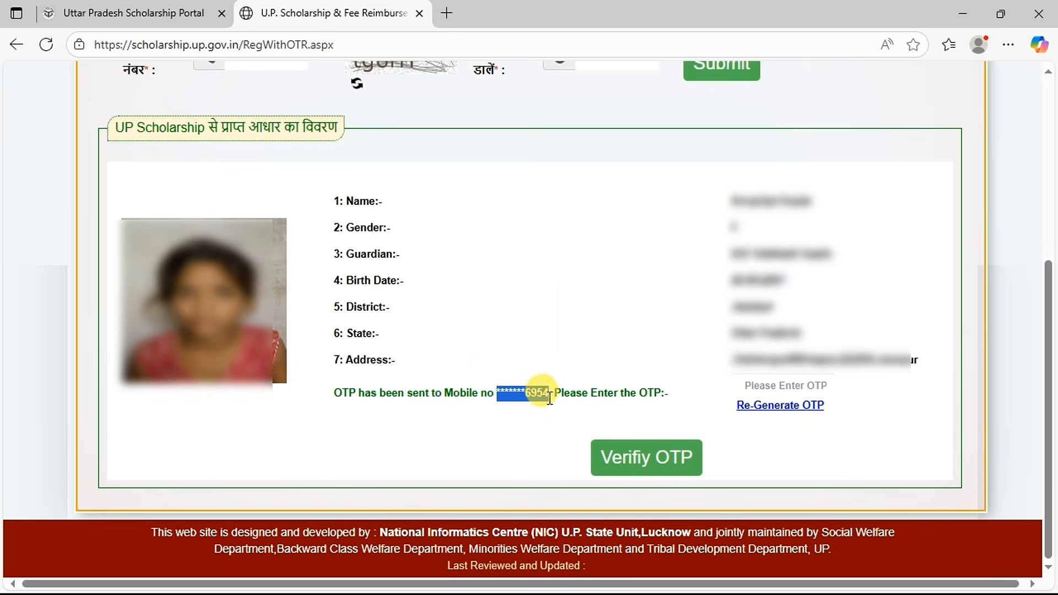
pyautogui.click(782, 385)
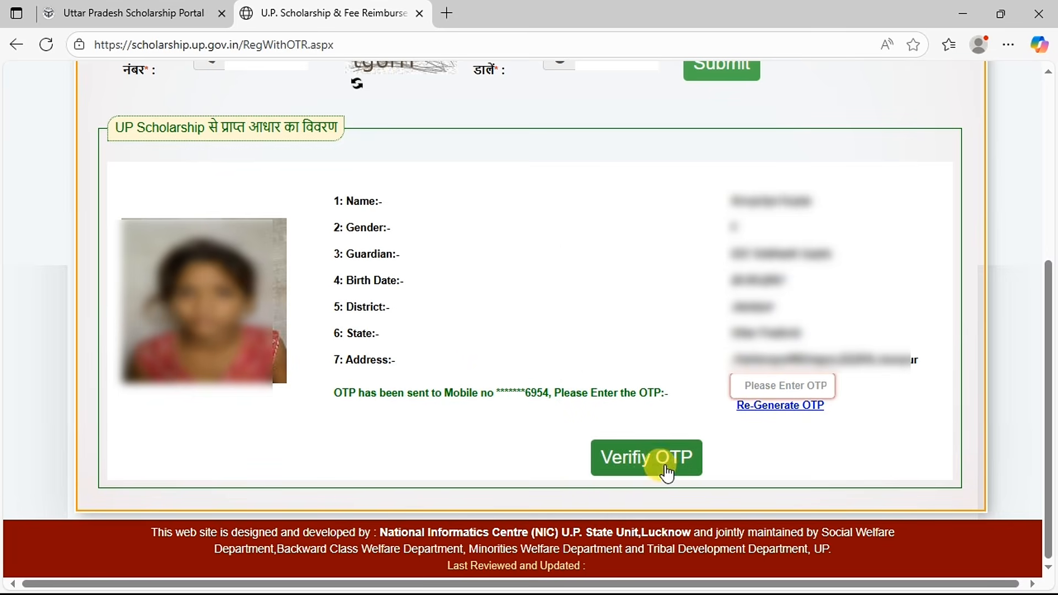
pyautogui.hotkey('alt', 'Tab')
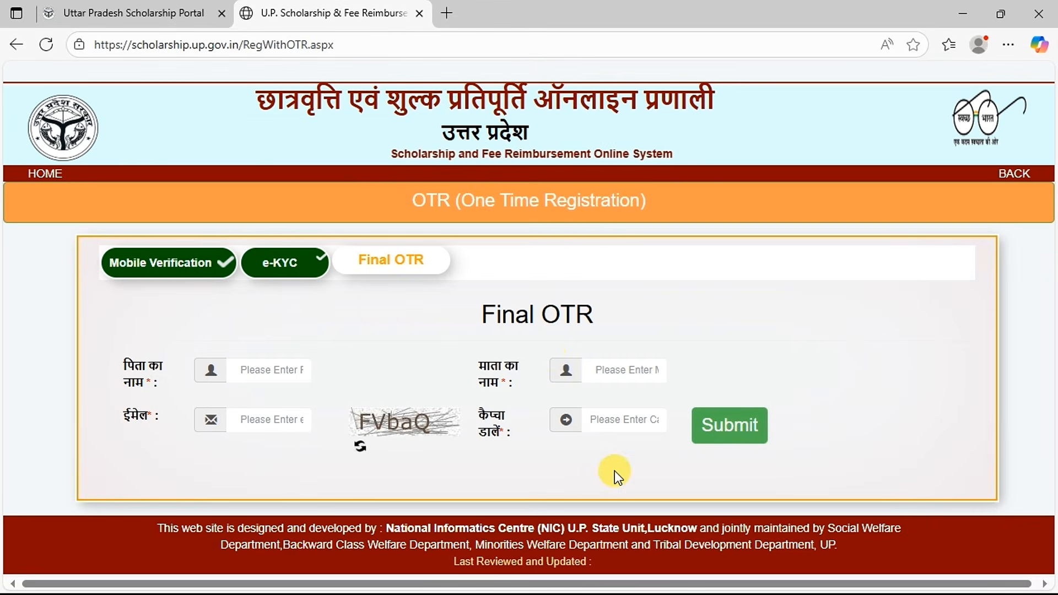
# Step: Submit the Final OTR form with the father's name, mother's name, email and captcha, and highlight the generated OTR number
pyautogui.moveTo(479, 318); pyautogui.dragTo(611, 310)
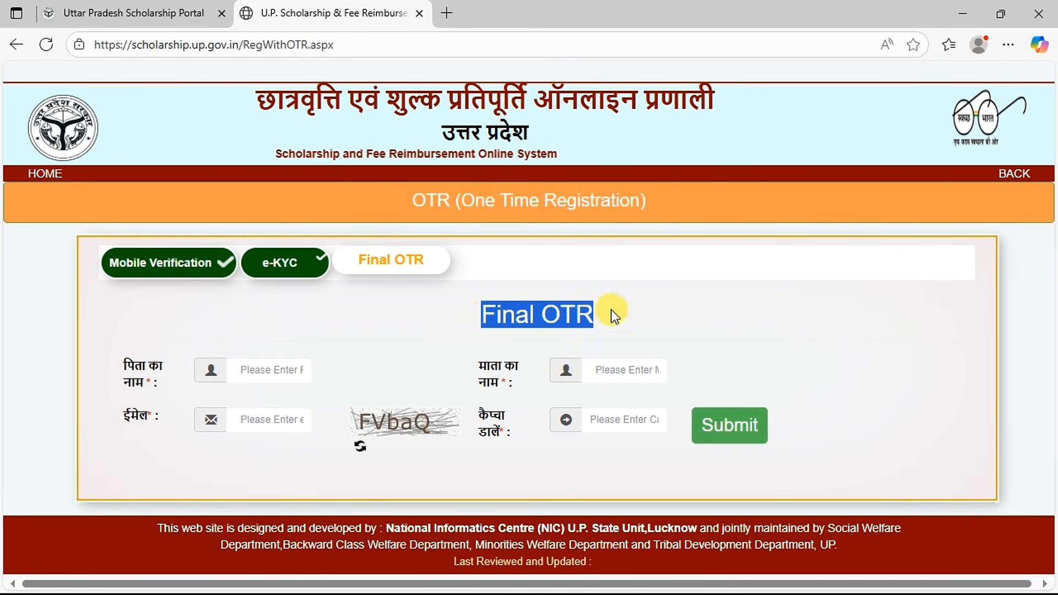
pyautogui.click(410, 316)
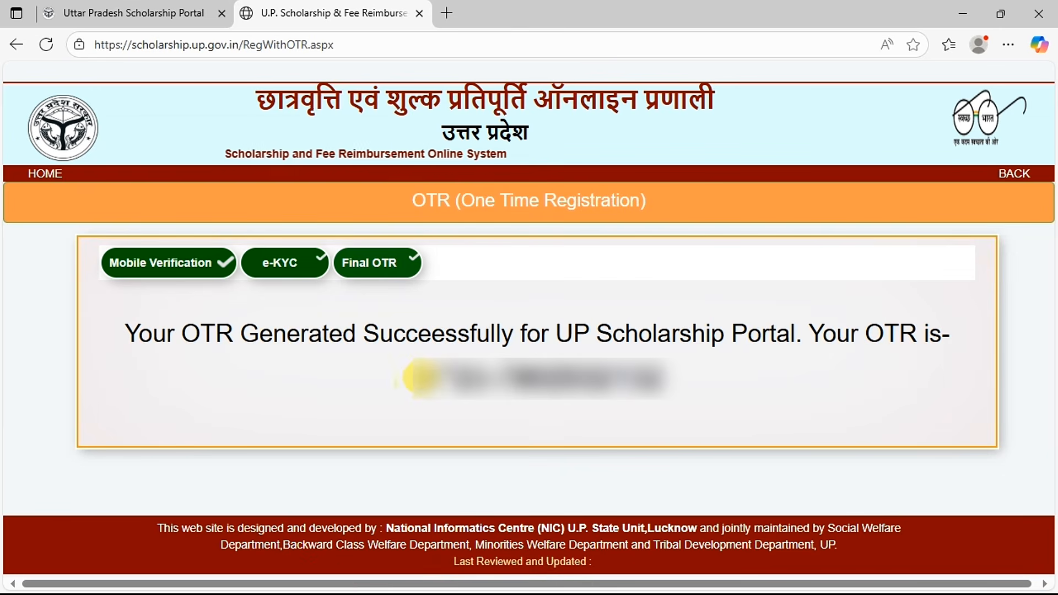
pyautogui.moveTo(407, 378); pyautogui.dragTo(683, 398)
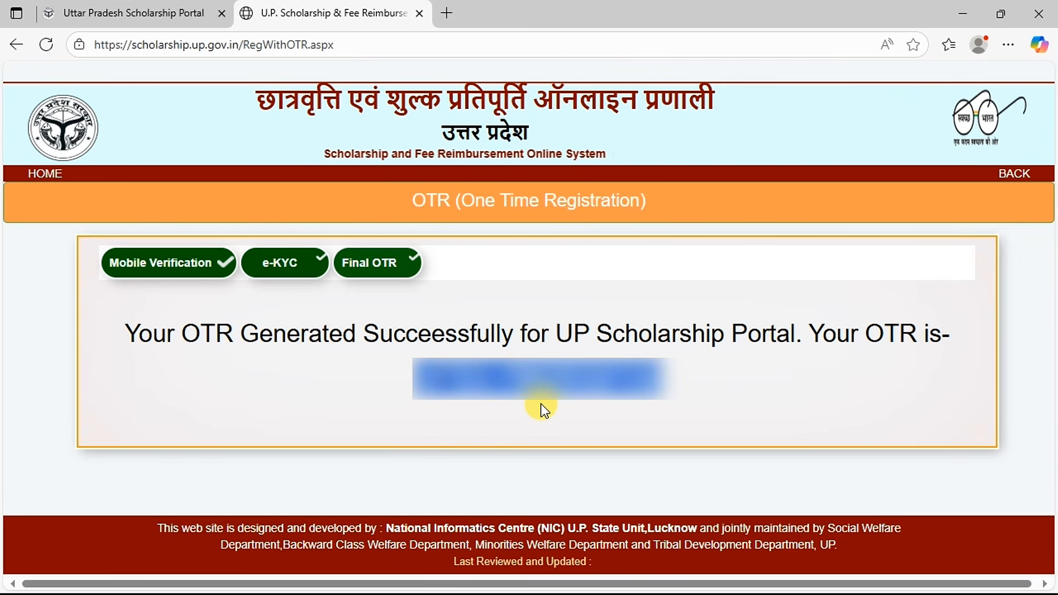
# Step: Leave the finished OTR page and open the new student registration page from the portal's homepage
pyautogui.click(41, 175)
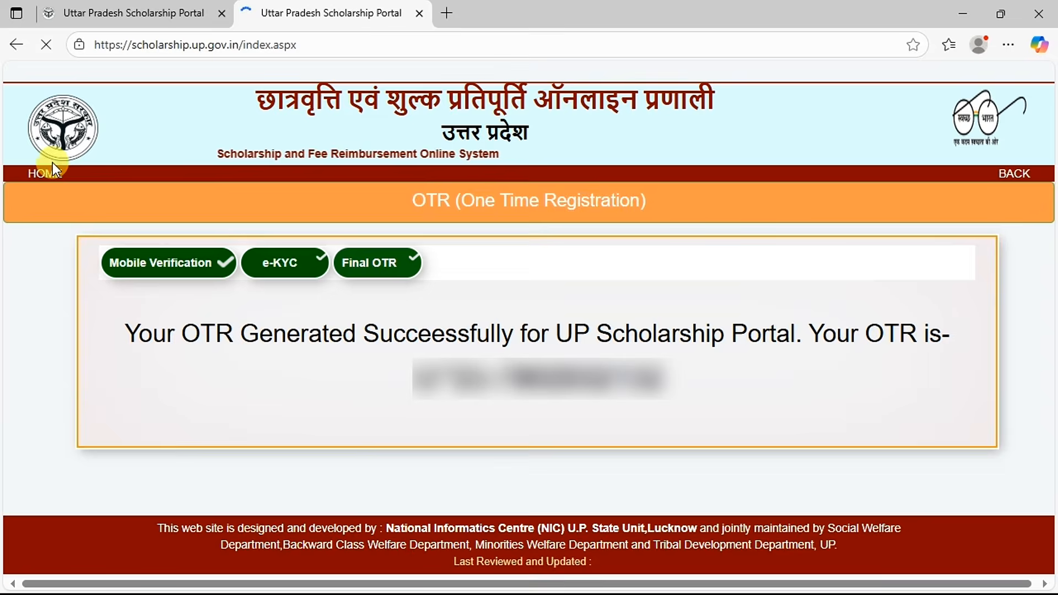
pyautogui.click(418, 12)
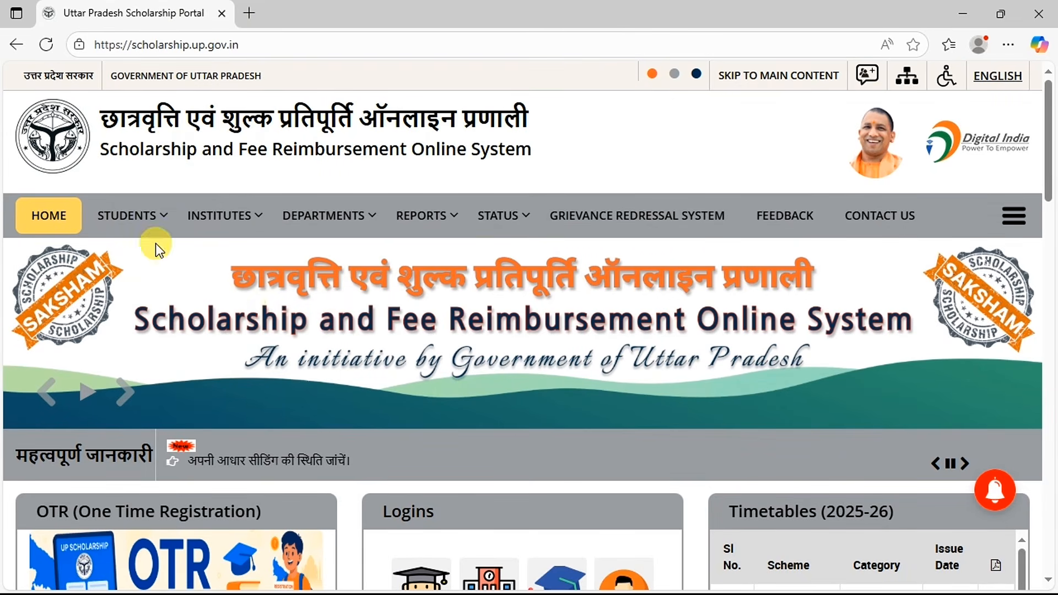
pyautogui.moveTo(140, 226)
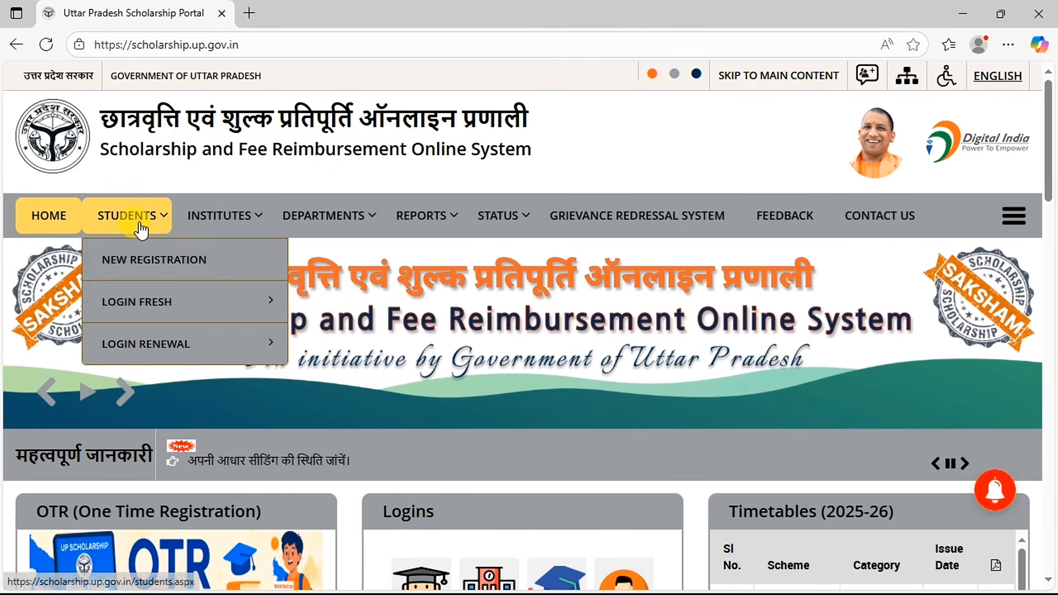
pyautogui.click(148, 265)
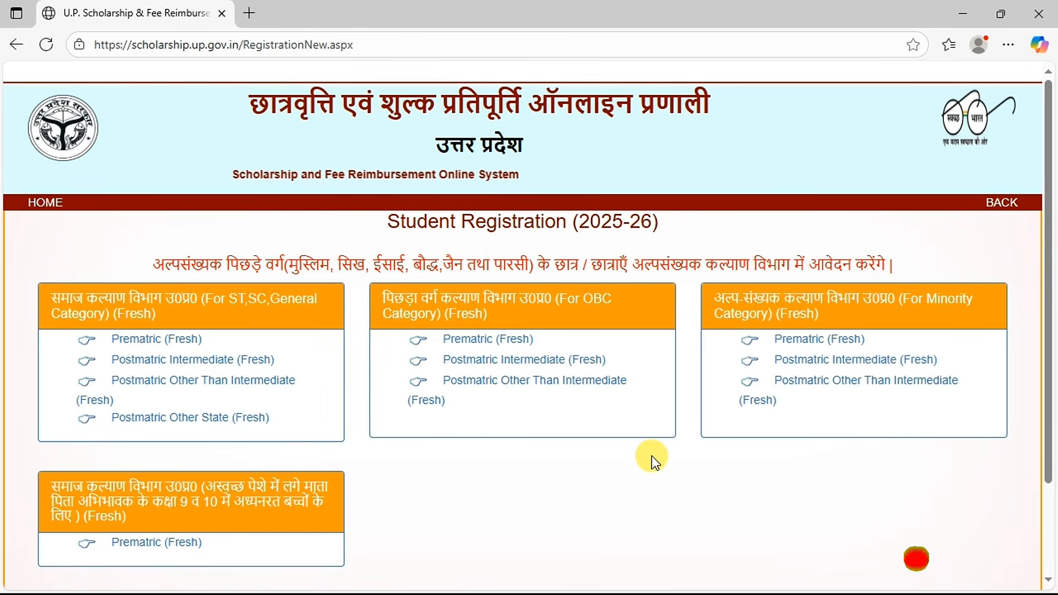
# Step: Review the department categories and open the Postmatric Other Than Intermediate (Fresh) registration for the OBC category
pyautogui.moveTo(214, 298); pyautogui.dragTo(289, 317)
pyautogui.moveTo(568, 298); pyautogui.dragTo(596, 312)
pyautogui.moveTo(899, 298); pyautogui.dragTo(923, 316)
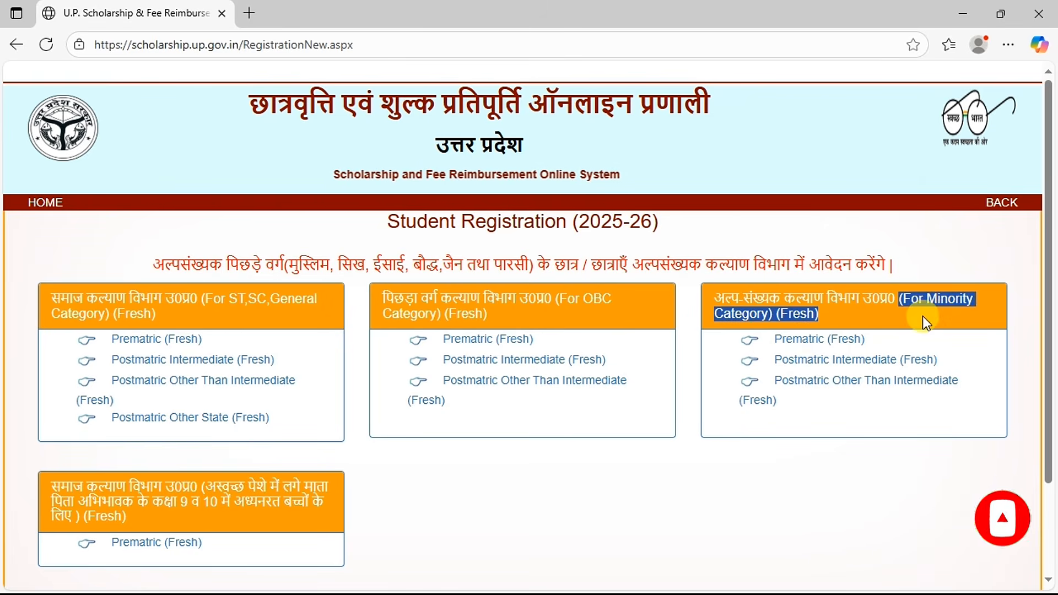
pyautogui.click(409, 454)
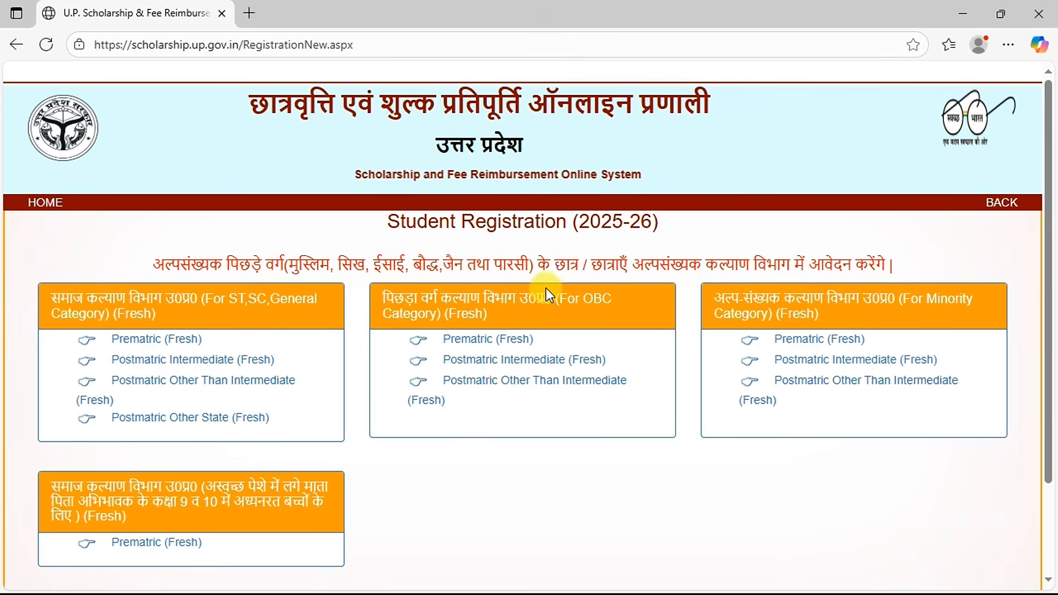
pyautogui.moveTo(596, 305); pyautogui.dragTo(594, 307)
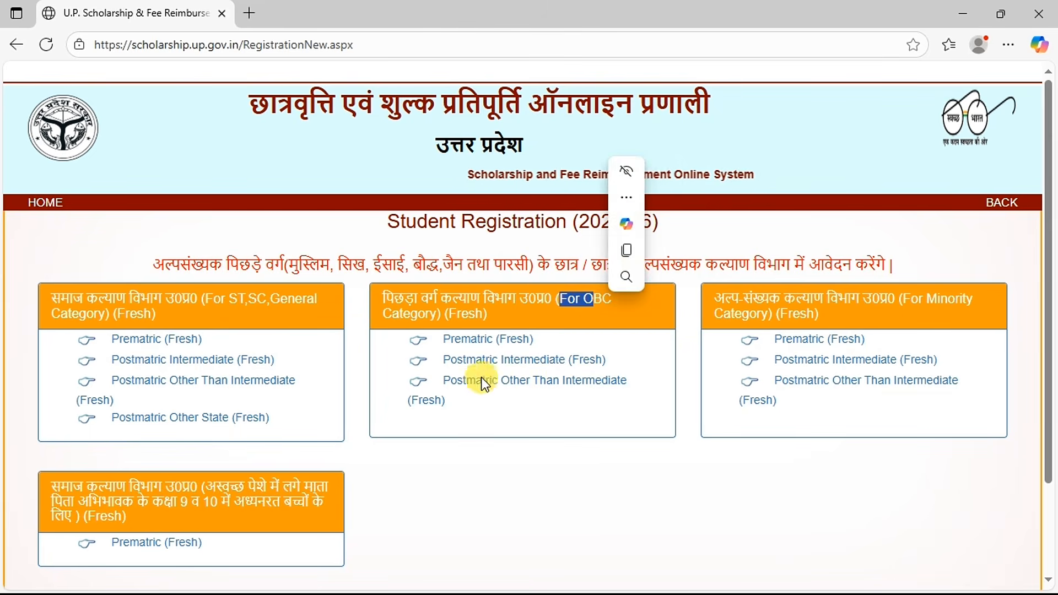
pyautogui.click(469, 387)
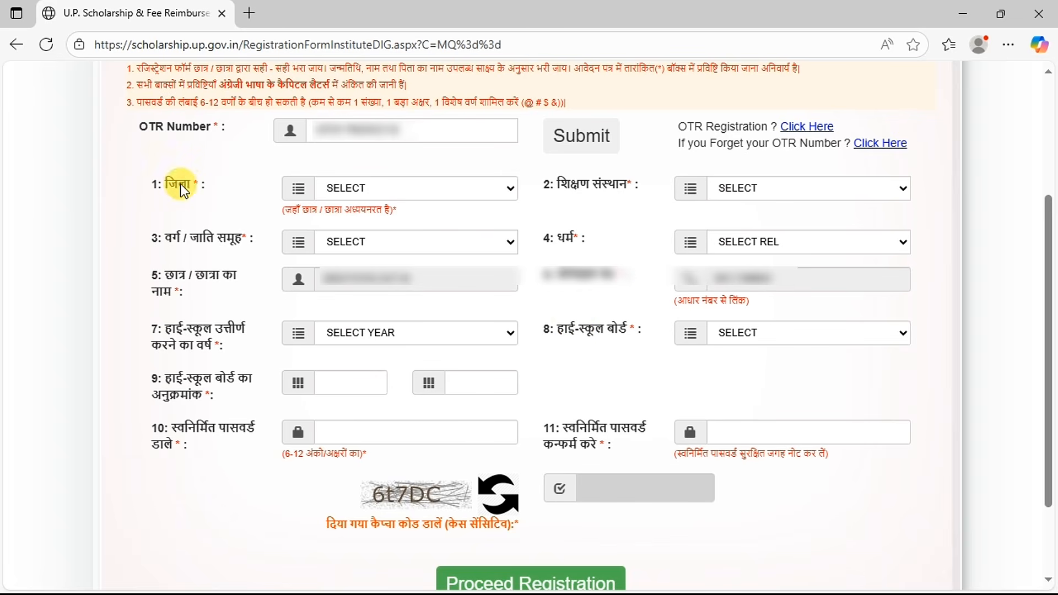
# Step: Set the district where the student studies (जिला) to JAUNPUR in the registration form
pyautogui.click(359, 192)
pyautogui.write('jau')
pyautogui.press('Return')
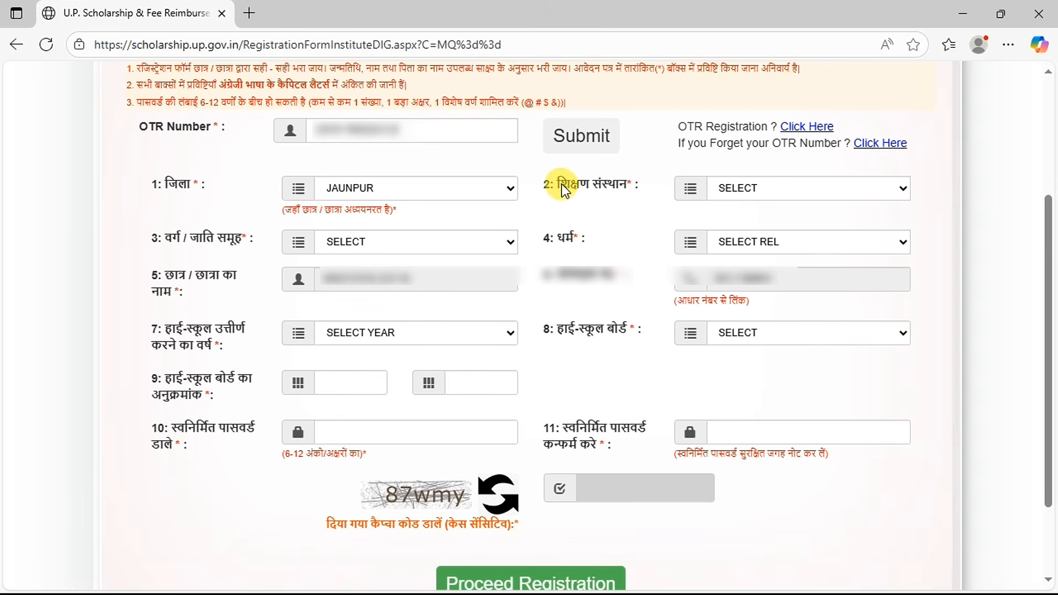
pyautogui.moveTo(559, 184); pyautogui.dragTo(623, 185)
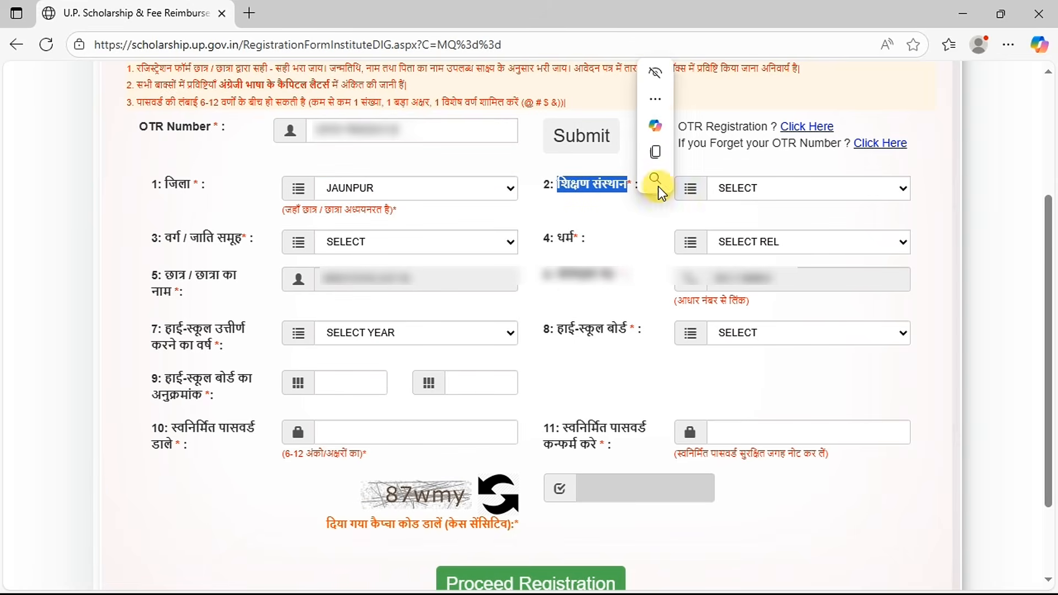
pyautogui.click(924, 193)
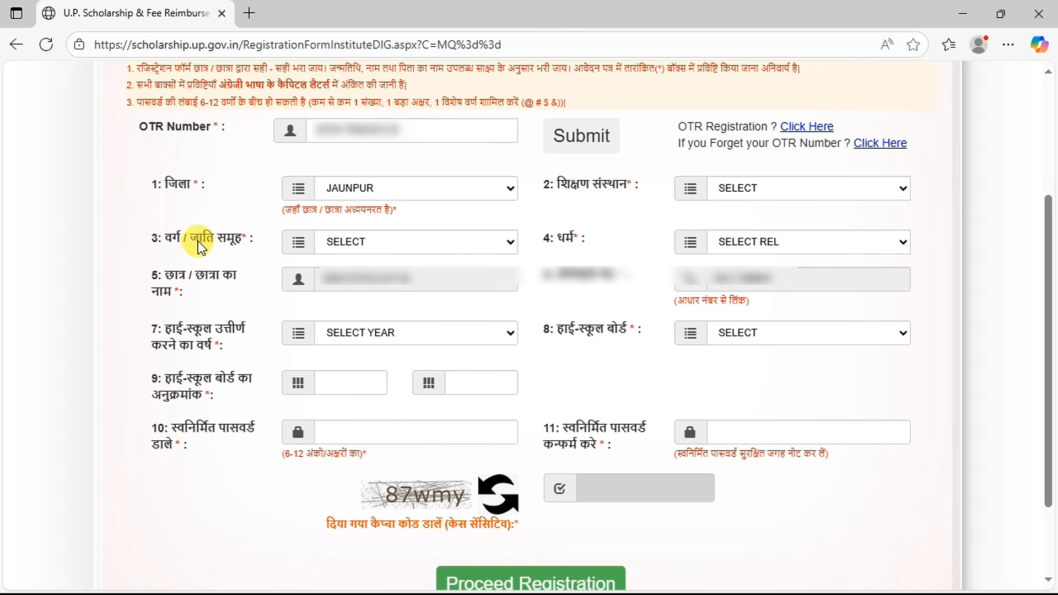
# Step: Set the caste group to अन्य पिछड़ा वर्ग (अल्पसंख़्यक पिछड़े वर्ग को छोड़कर) and the religion to HINDU
pyautogui.moveTo(186, 244); pyautogui.dragTo(247, 238)
pyautogui.click(366, 243)
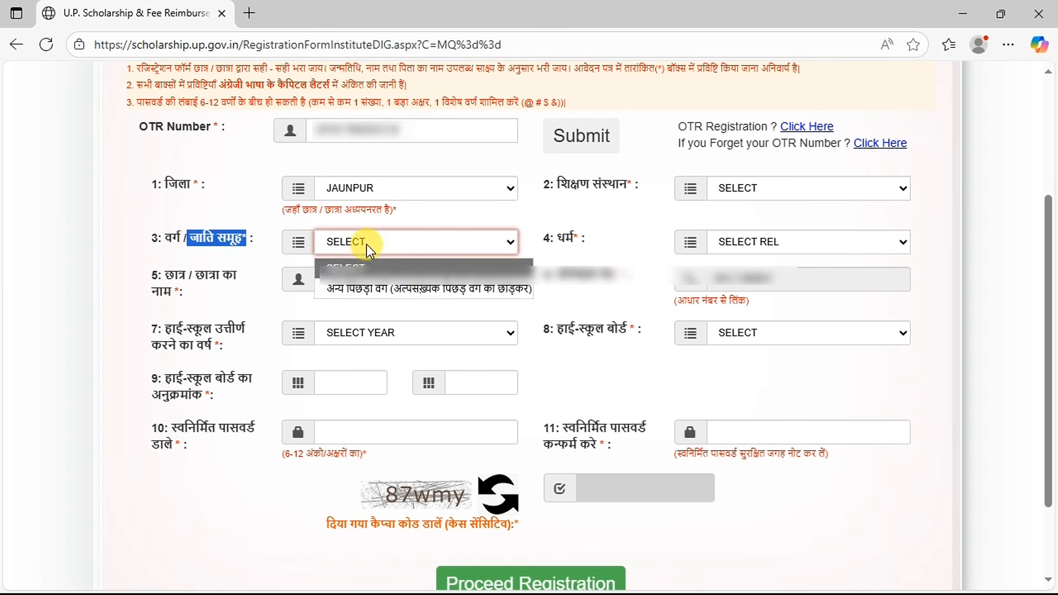
pyautogui.click(375, 287)
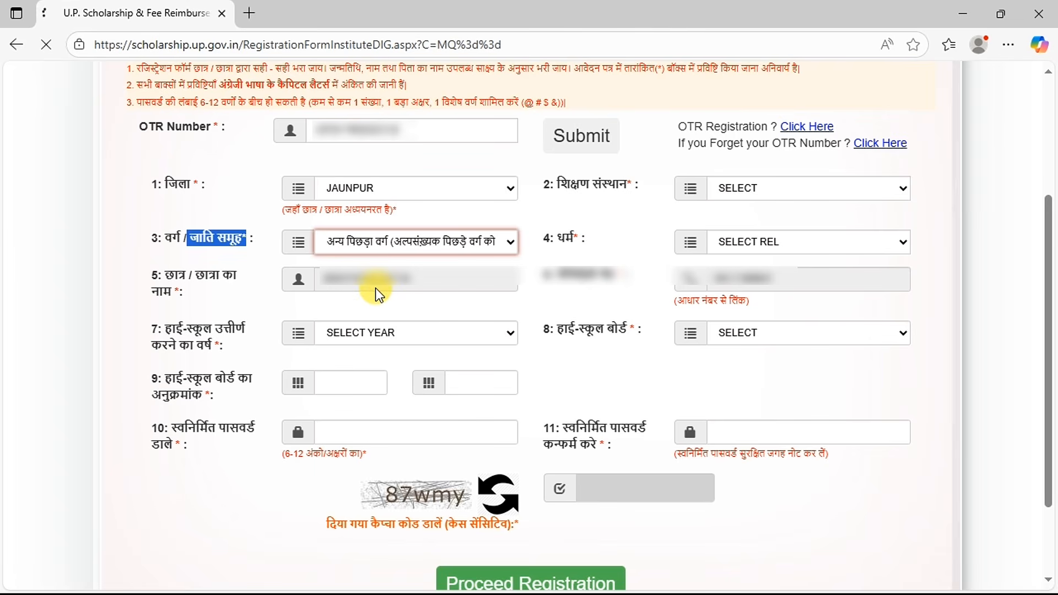
pyautogui.doubleClick(562, 238)
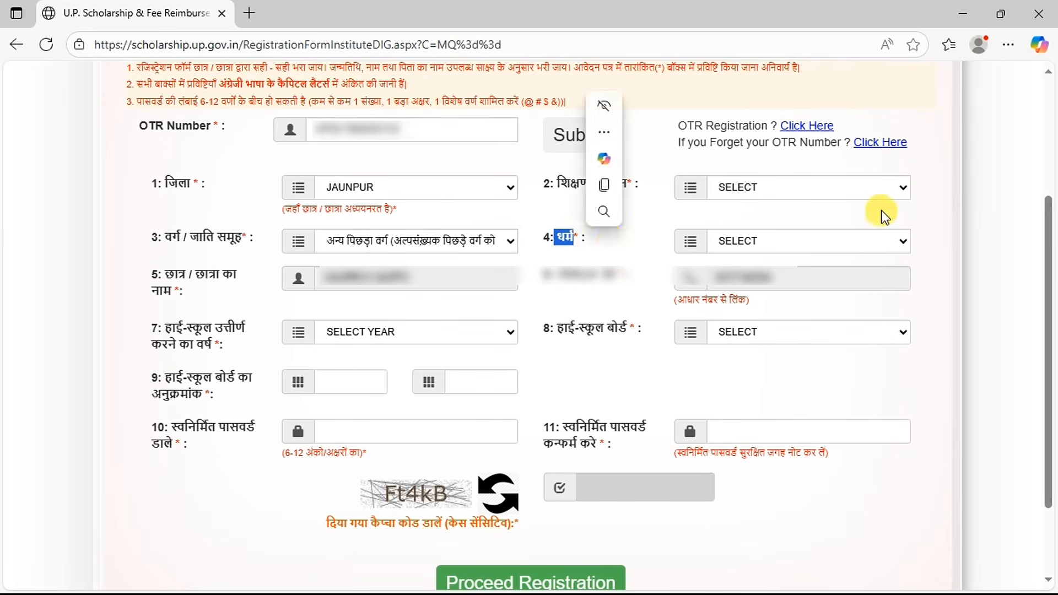
pyautogui.click(823, 250)
pyautogui.click(752, 287)
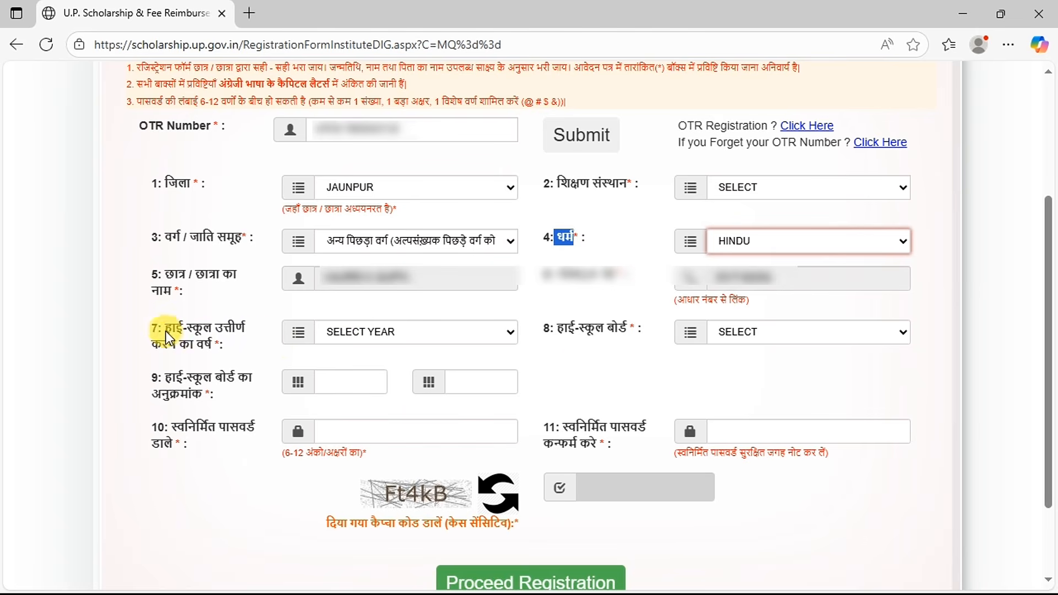
# Step: Set the year of passing high school (हाई-स्कूल उत्तीर्ण करने का वर्ष) to 2023
pyautogui.moveTo(166, 331); pyautogui.dragTo(215, 343)
pyautogui.click(215, 343)
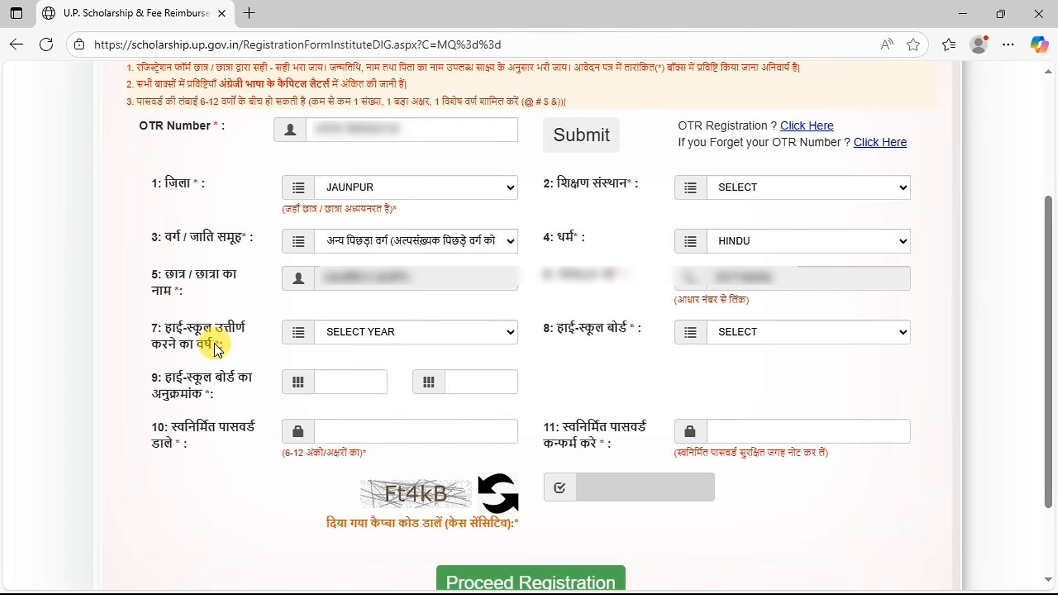
pyautogui.click(390, 332)
pyautogui.click(358, 66)
pyautogui.moveTo(576, 328); pyautogui.dragTo(751, 345)
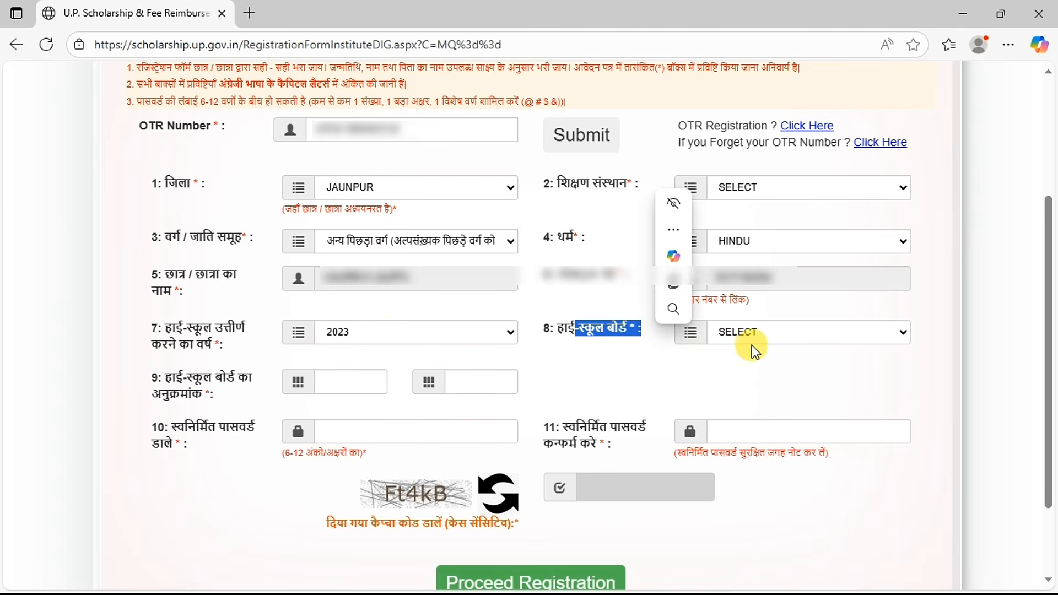
# Step: Set the high-school board (हाई-स्कूल बोर्ड) to UP BOARD in the registration form
pyautogui.click(759, 342)
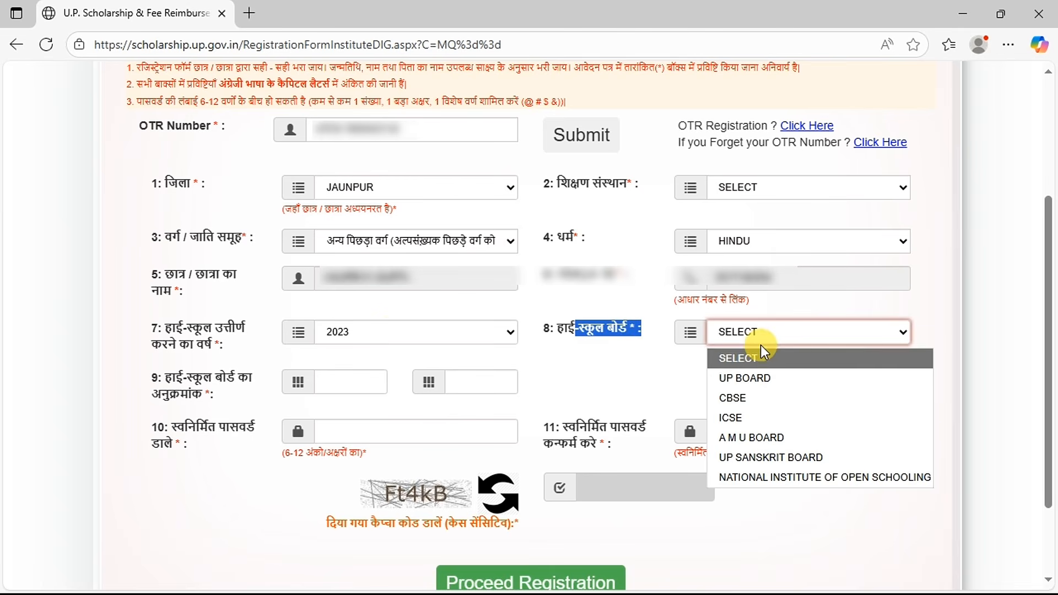
pyautogui.click(755, 377)
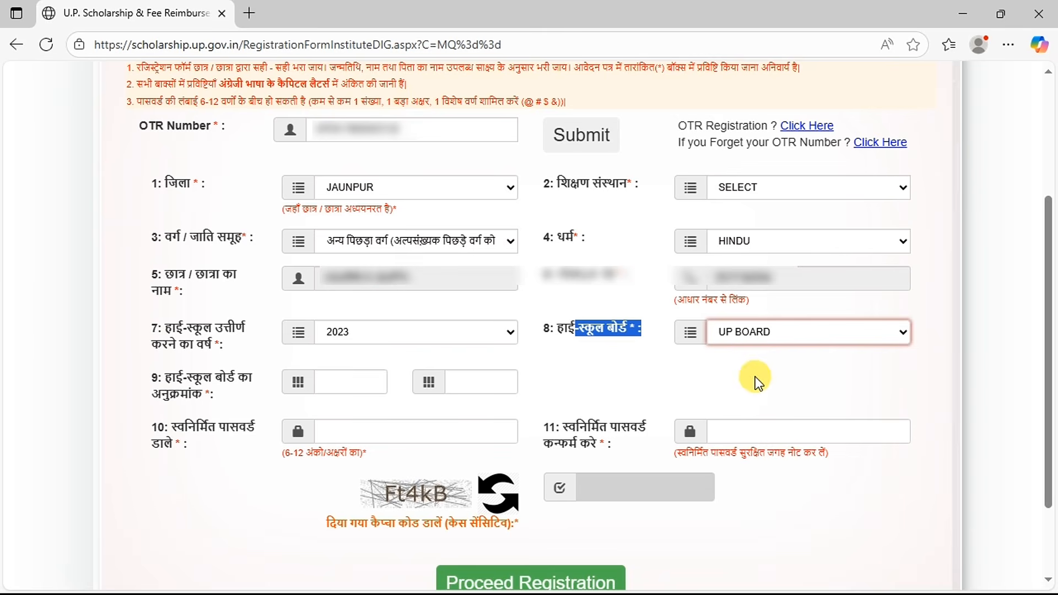
# Step: Examine the high-school roll number (अनुक्रमांक) boxes and the self-created password field with its length rule
pyautogui.moveTo(158, 377); pyautogui.dragTo(208, 393)
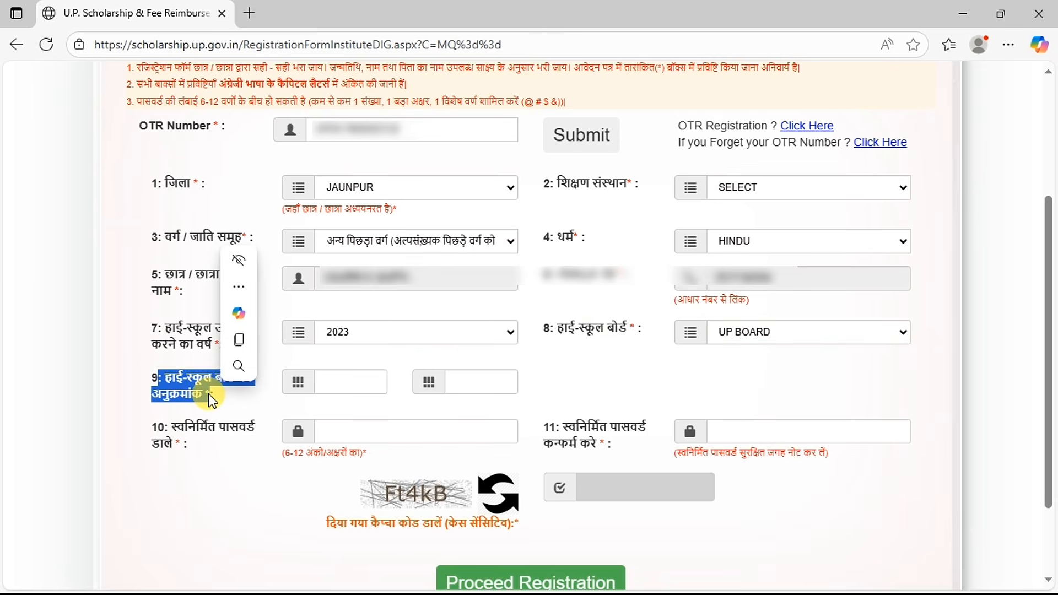
pyautogui.click(226, 403)
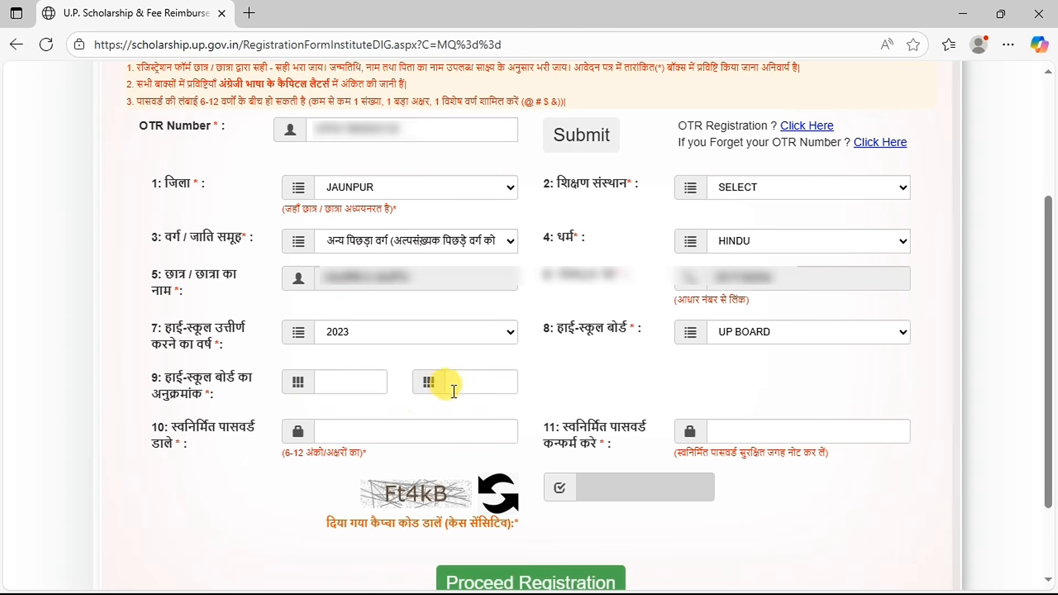
pyautogui.click(347, 381)
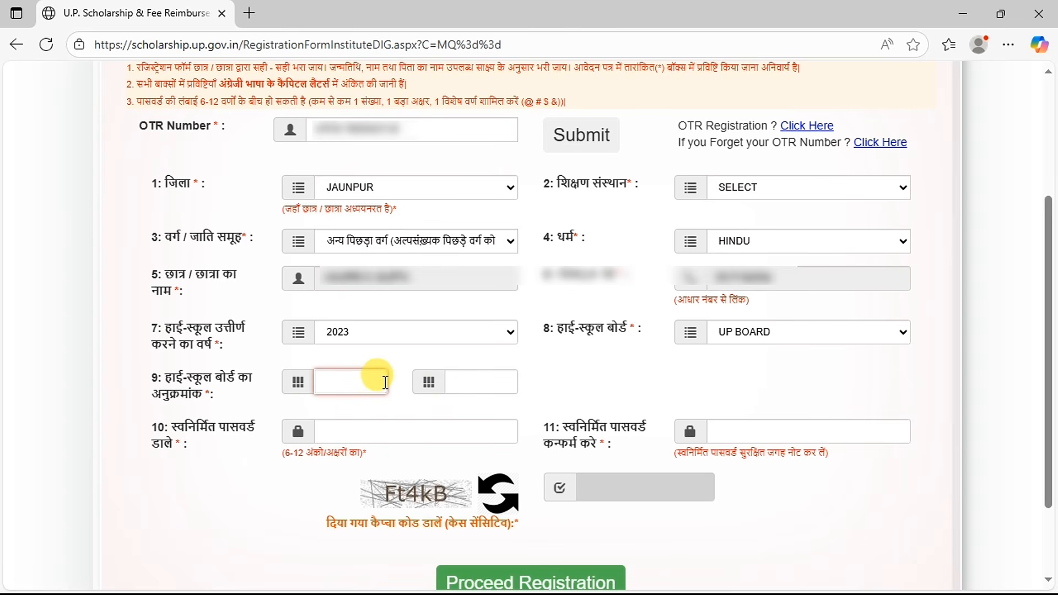
pyautogui.write('AF')
pyautogui.press('BackSpace')
pyautogui.press('BackSpace')
pyautogui.click(377, 400)
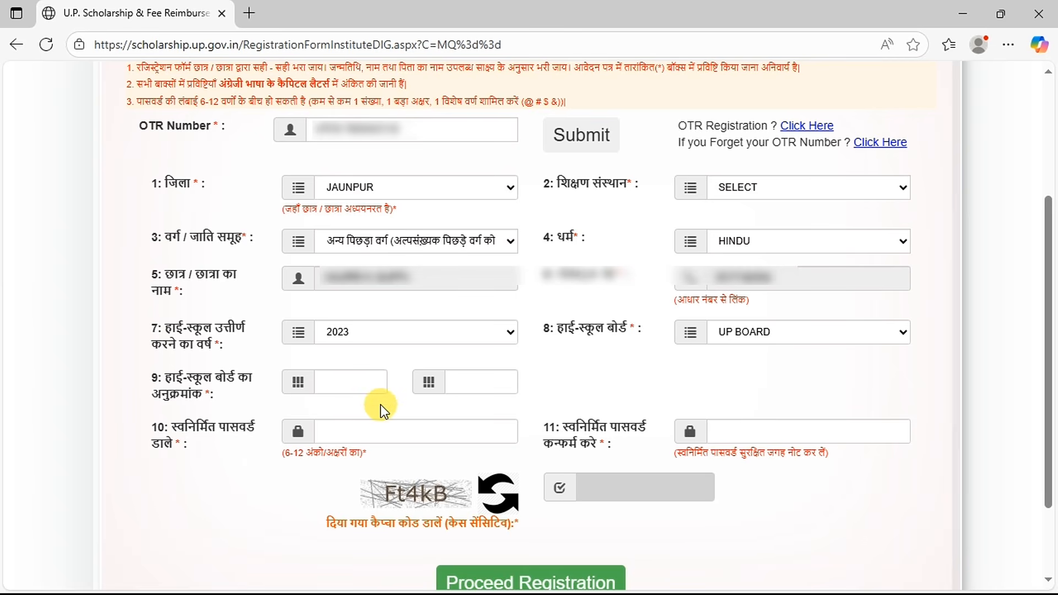
pyautogui.click(481, 381)
pyautogui.press('Escape')
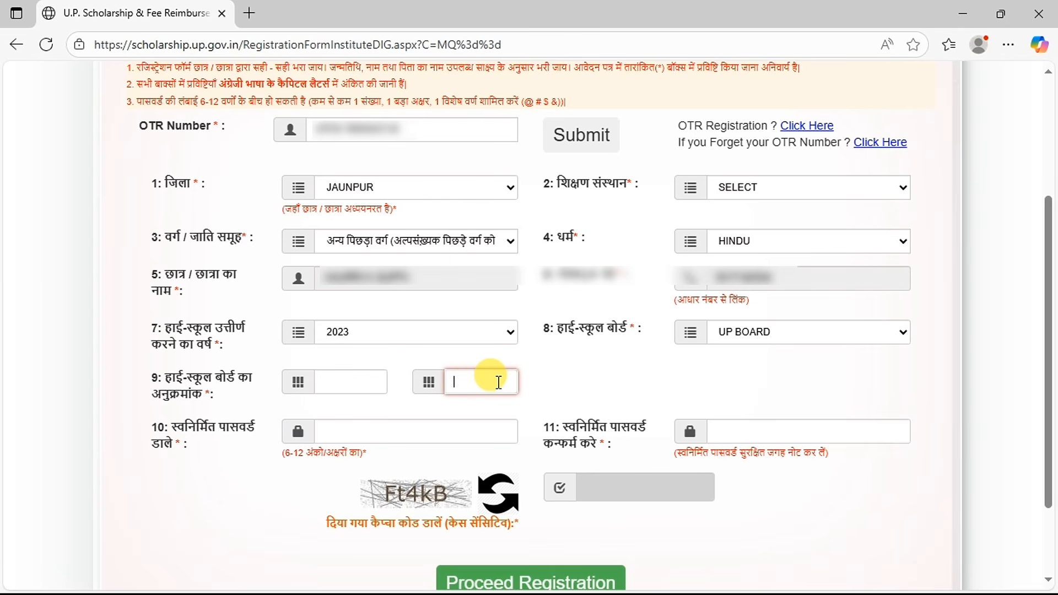
pyautogui.moveTo(171, 428); pyautogui.dragTo(249, 428)
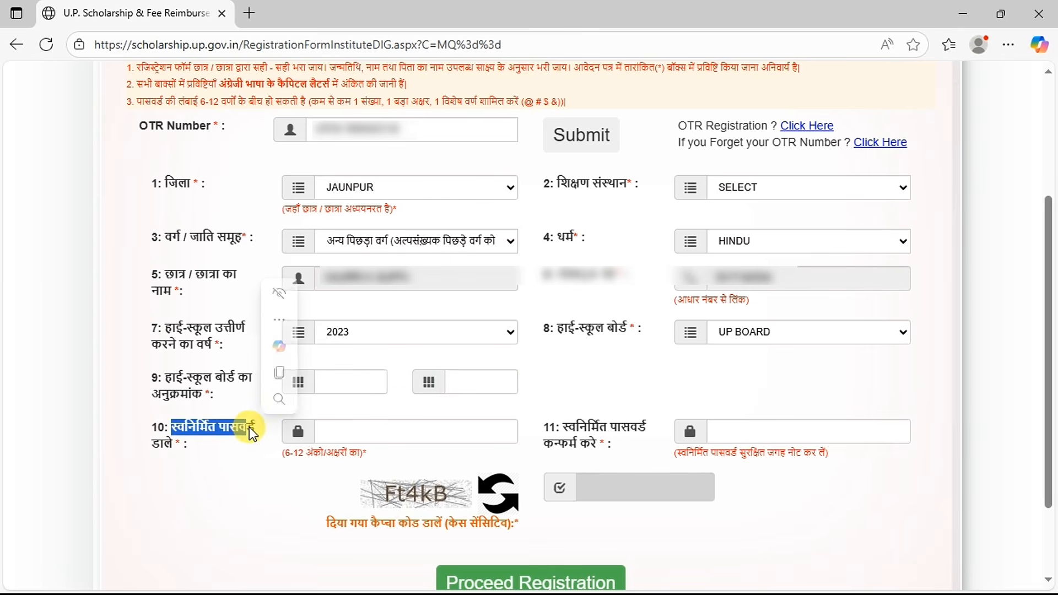
pyautogui.click(342, 445)
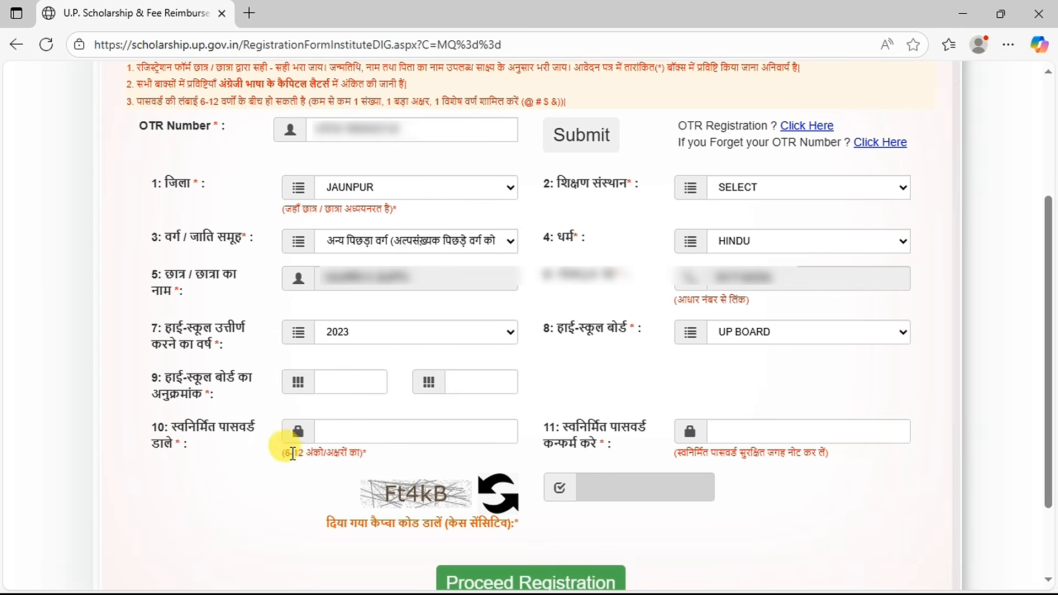
pyautogui.click(405, 457)
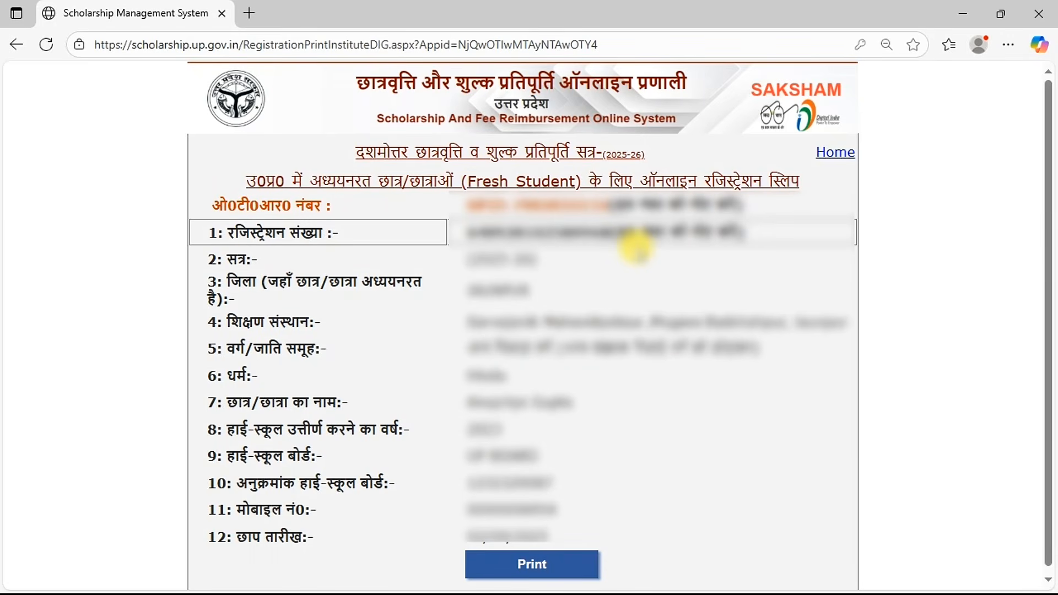
# Step: Return from the registration slip to the portal home and open the fresh login for Postmatric Other Than Inter students
pyautogui.click(836, 154)
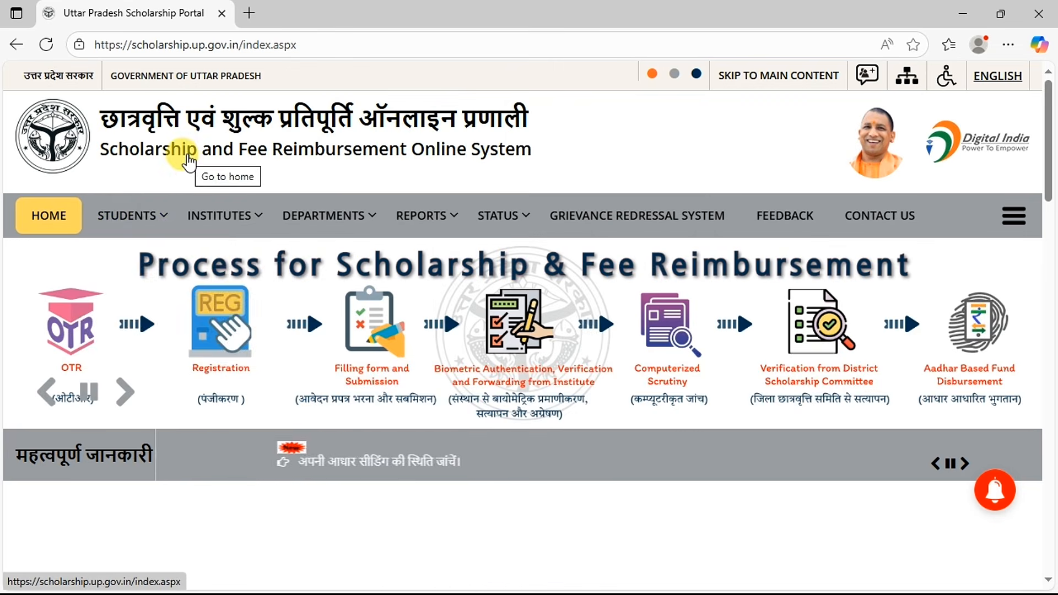
pyautogui.moveTo(147, 210)
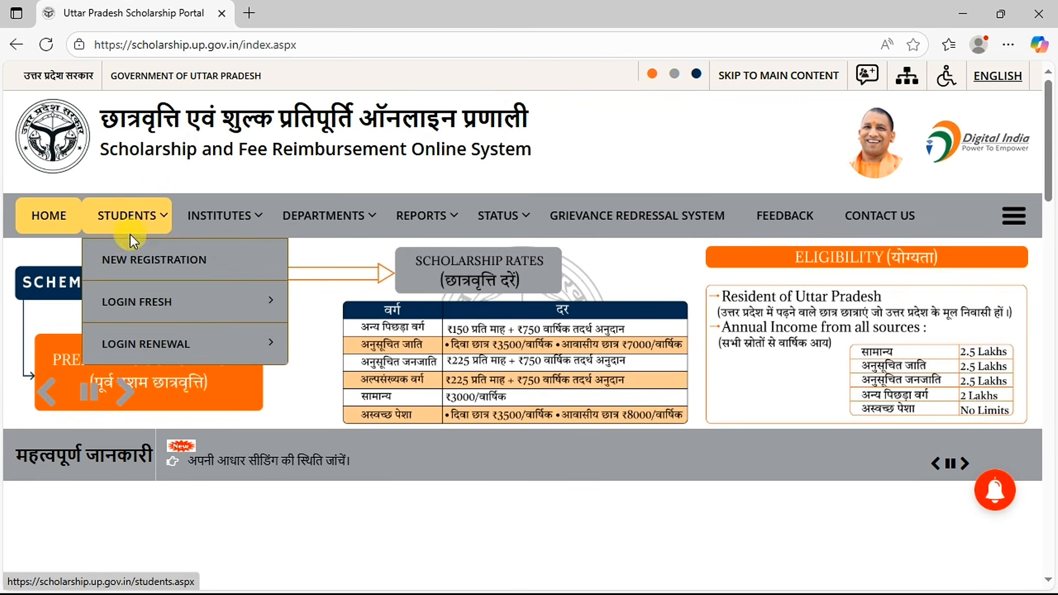
pyautogui.moveTo(128, 315)
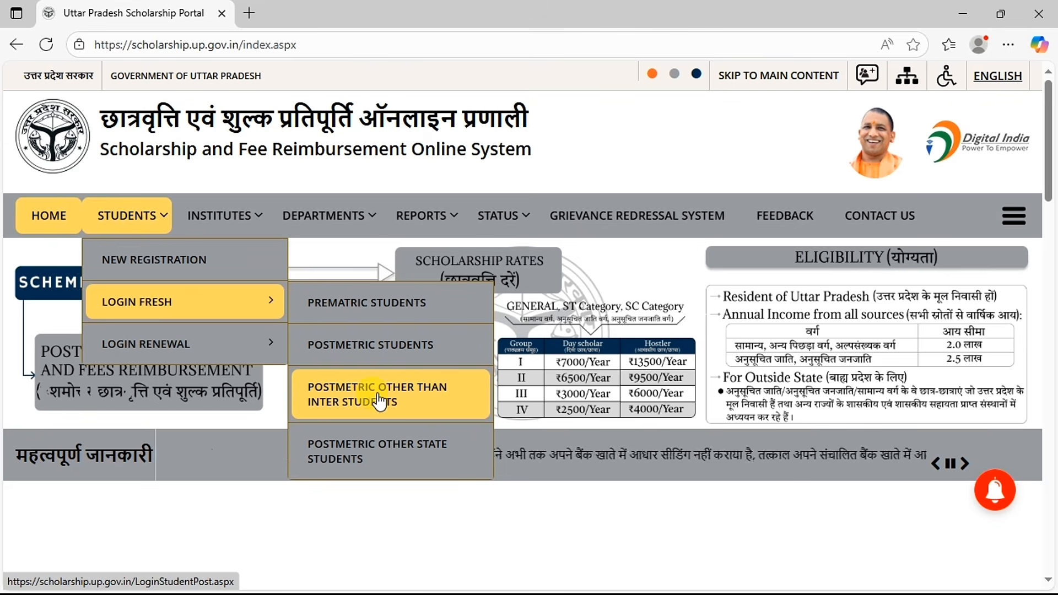
pyautogui.click(340, 396)
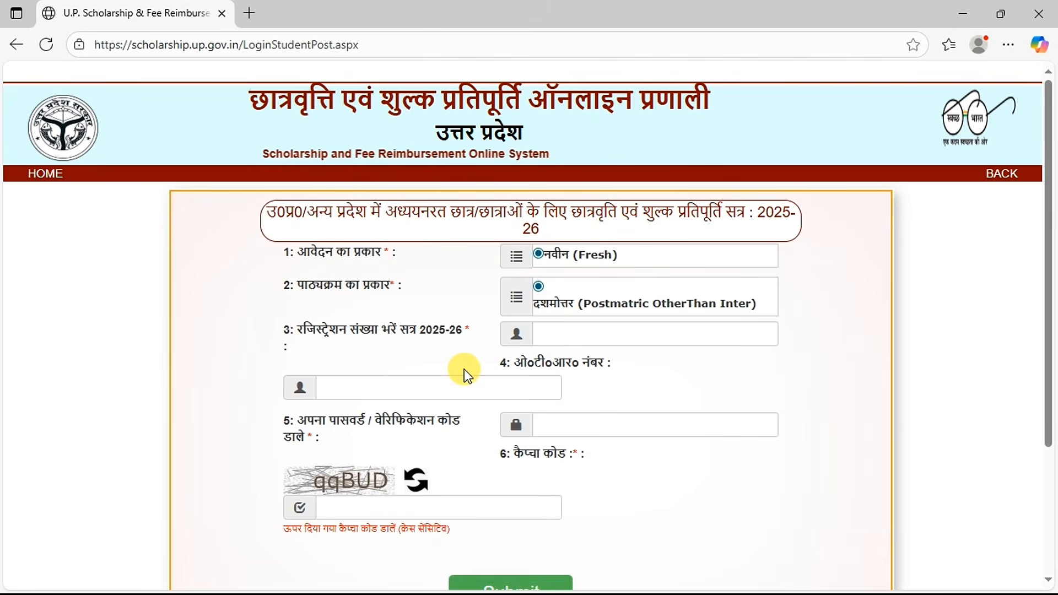
# Step: Submit the fresh student login form and open the scholarship application form (छात्रवृति हेतु आवेदन पत्र भरे)
pyautogui.moveTo(327, 329); pyautogui.dragTo(439, 326)
pyautogui.click(459, 338)
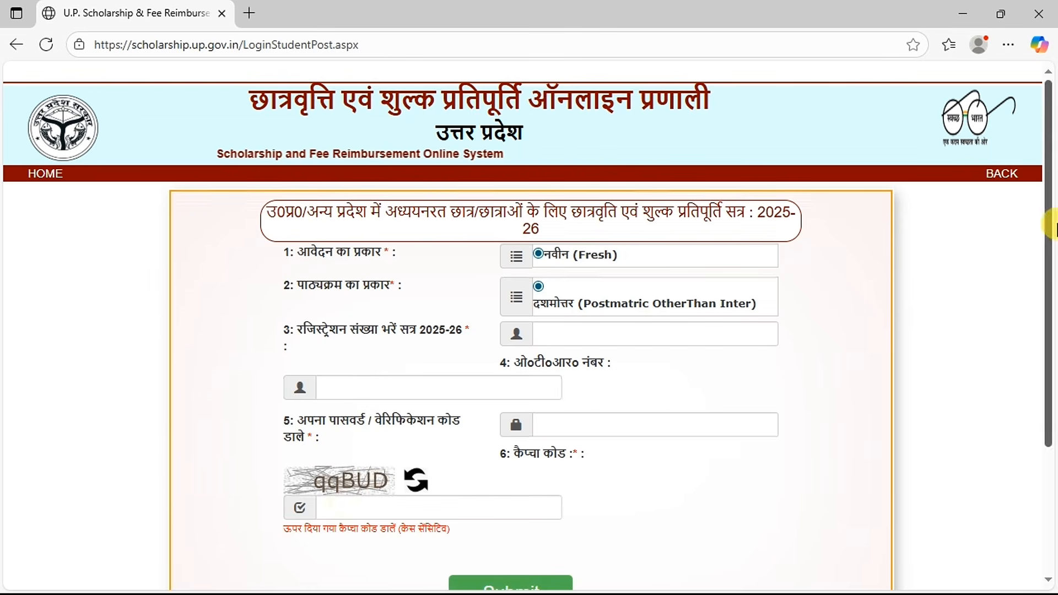
pyautogui.scroll(-2, 1051, 224)
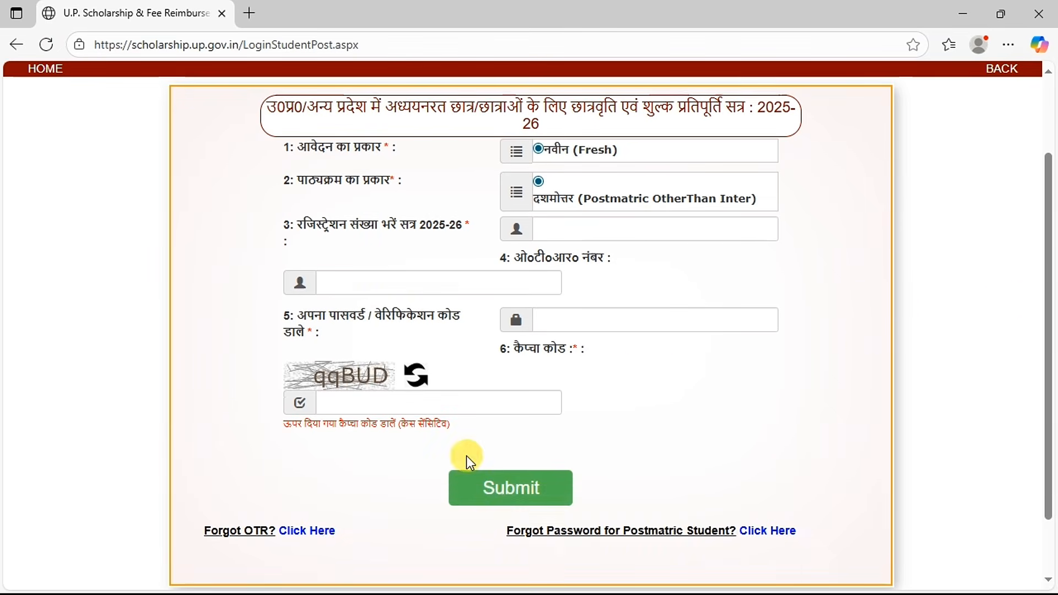
pyautogui.click(496, 499)
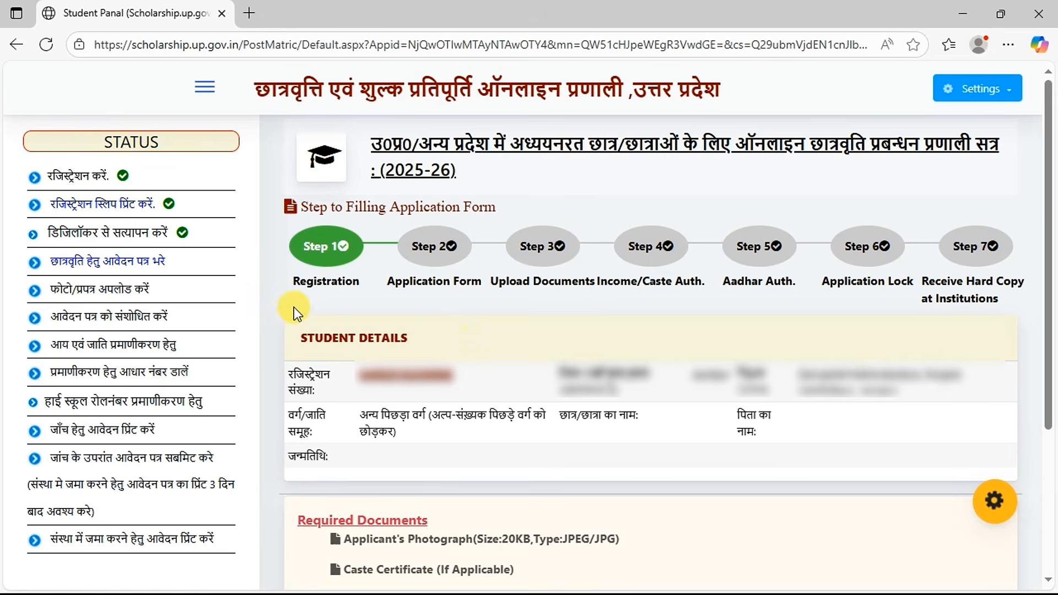
pyautogui.click(122, 272)
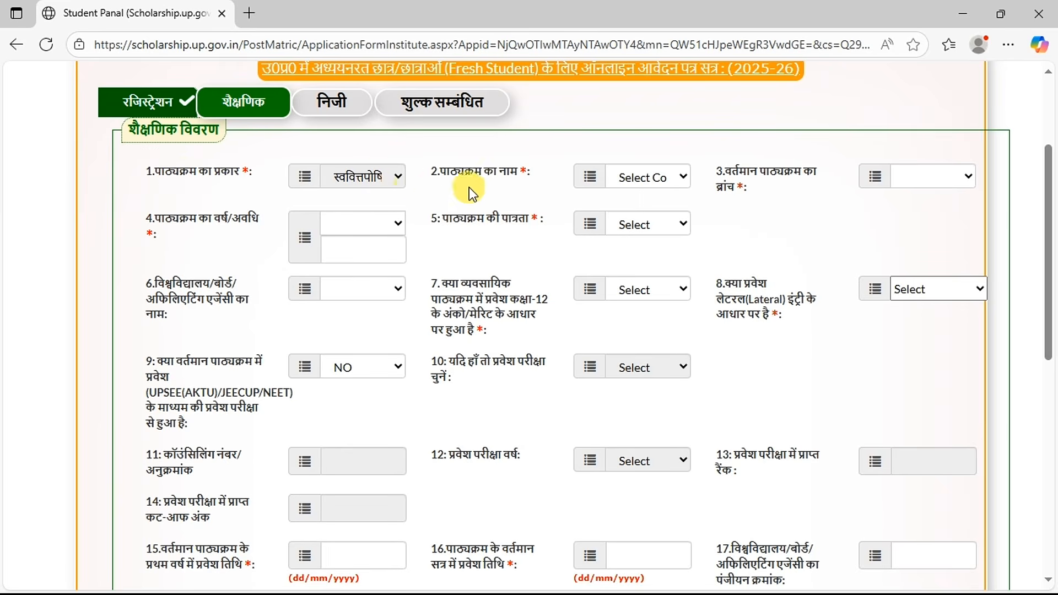
# Step: Set the course name (पाठ्यक्रम का नाम) to B.A. in the educational details
pyautogui.moveTo(450, 176); pyautogui.dragTo(523, 177)
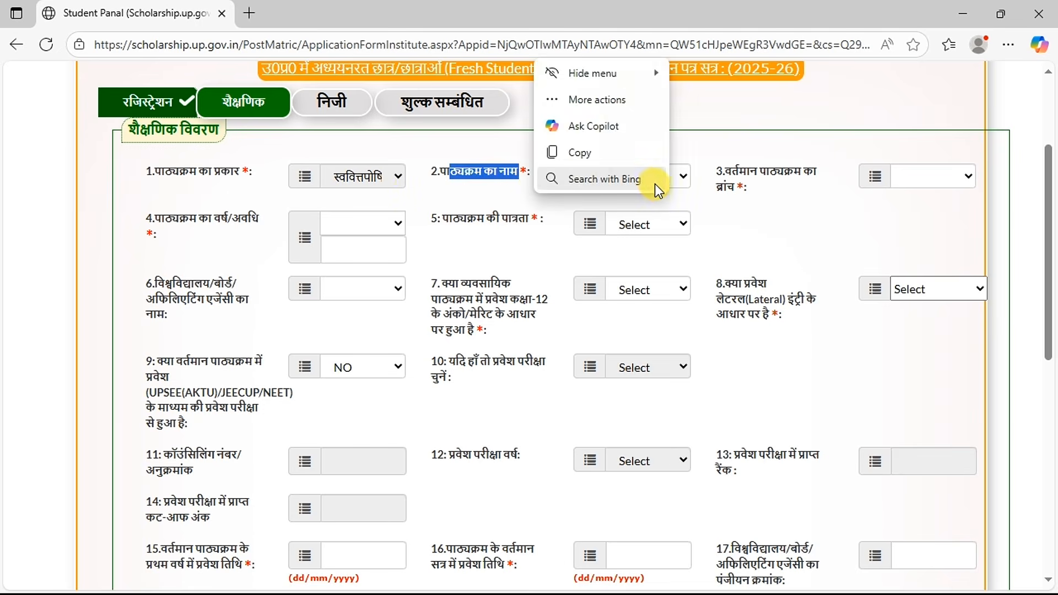
pyautogui.click(655, 184)
pyautogui.click(419, 13)
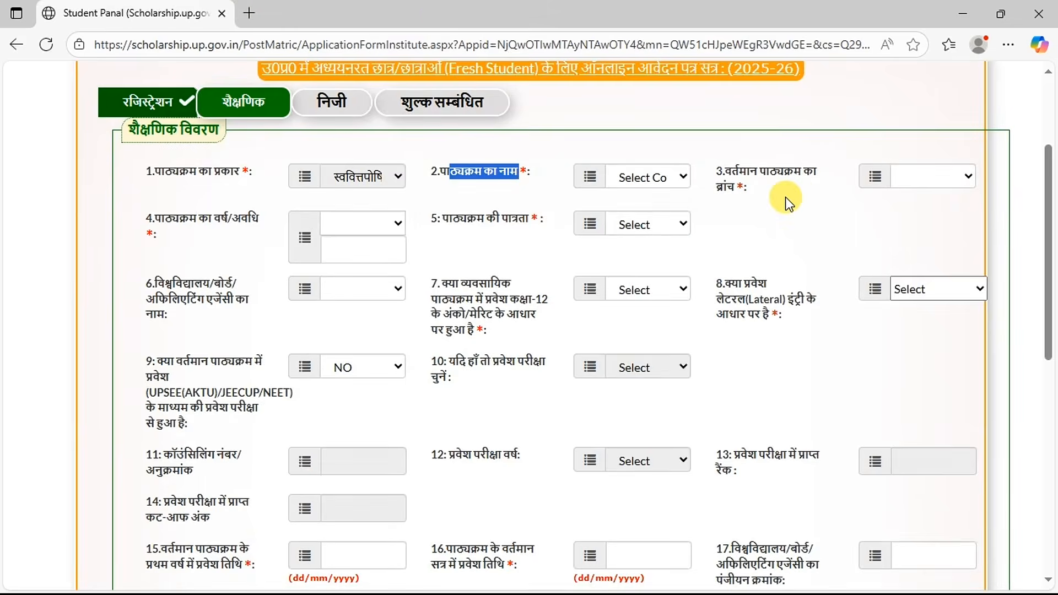
pyautogui.click(630, 193)
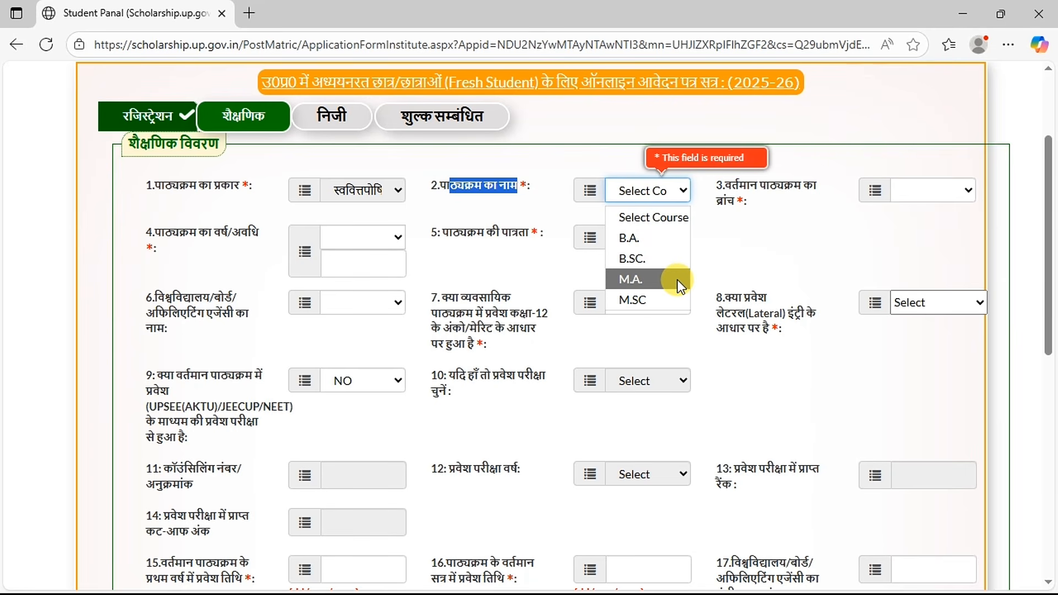
pyautogui.click(644, 237)
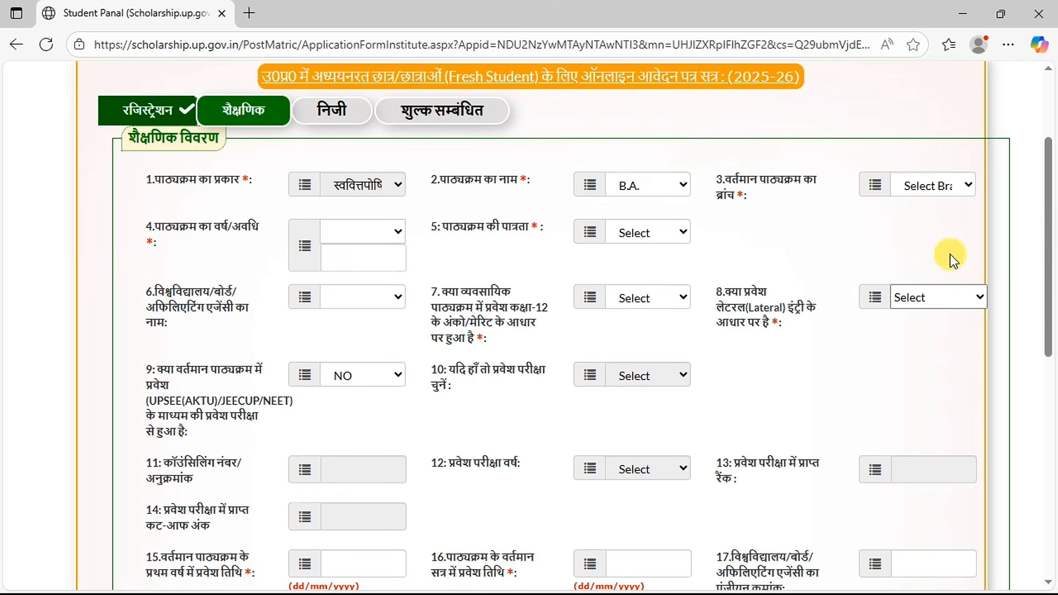
# Step: Set the branch of the current course (वर्तमान पाठ्यक्रम का ब्रांच) to Bachelor of Arts
pyautogui.moveTo(739, 180); pyautogui.dragTo(781, 193)
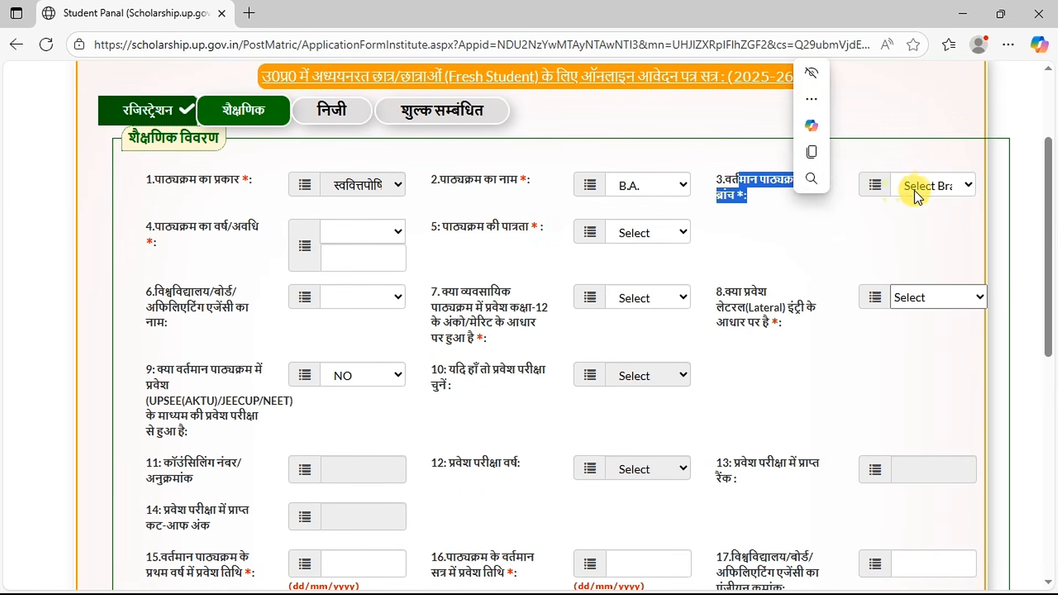
pyautogui.click(929, 188)
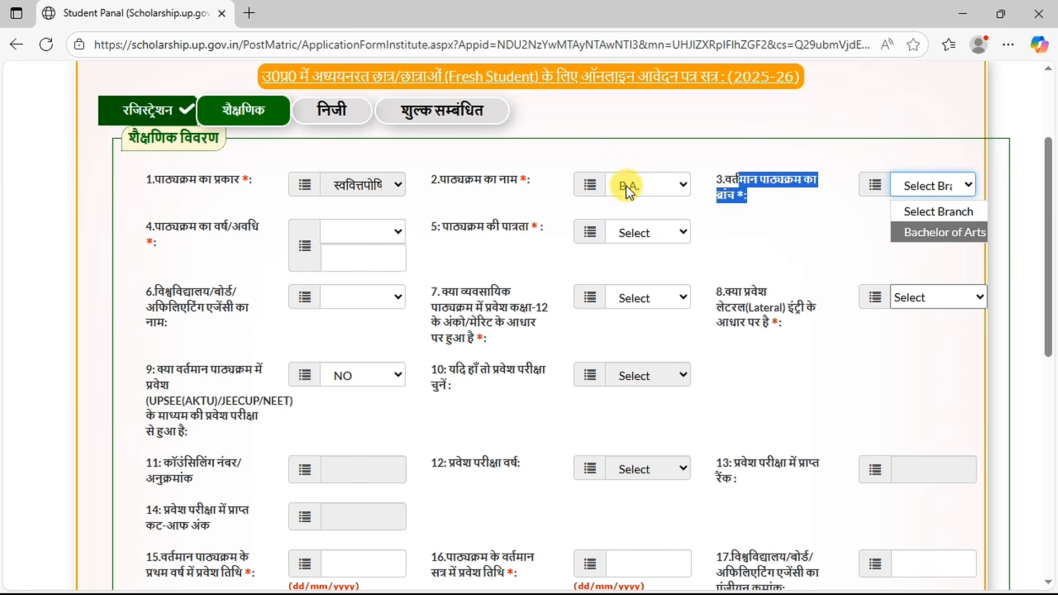
pyautogui.click(961, 232)
# Step: Set the course year (पाठ्यक्रम का वर्ष/अवधि) to 1
pyautogui.moveTo(180, 237); pyautogui.dragTo(243, 238)
pyautogui.click(389, 243)
pyautogui.click(387, 243)
pyautogui.click(451, 263)
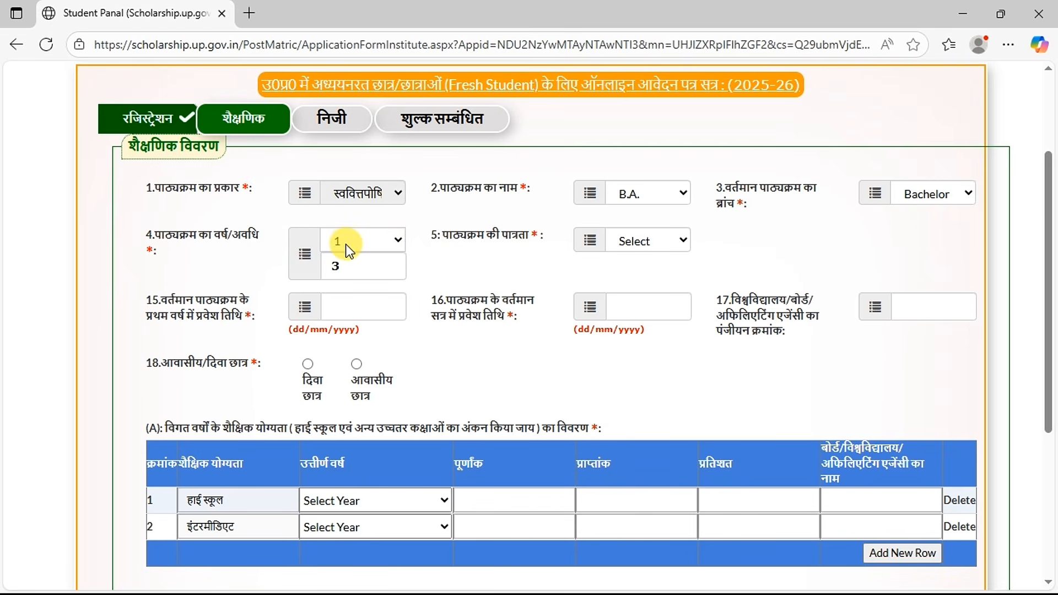
# Step: Set the course eligibility (पाठ्यक्रम की पात्रता) to इंटरमीडिएट
pyautogui.moveTo(449, 237); pyautogui.dragTo(545, 241)
pyautogui.click(620, 265)
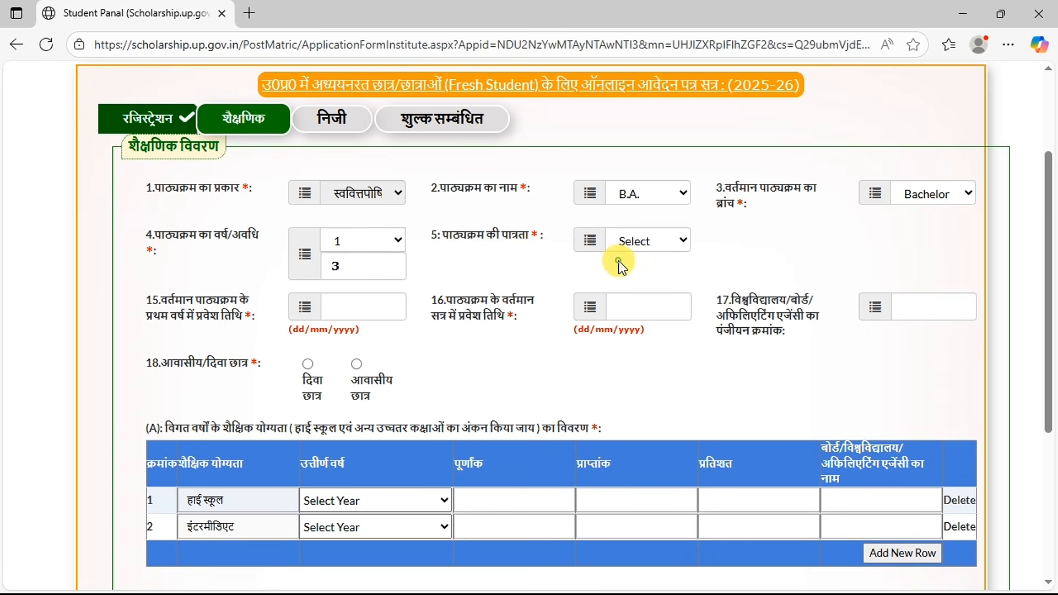
pyautogui.click(653, 240)
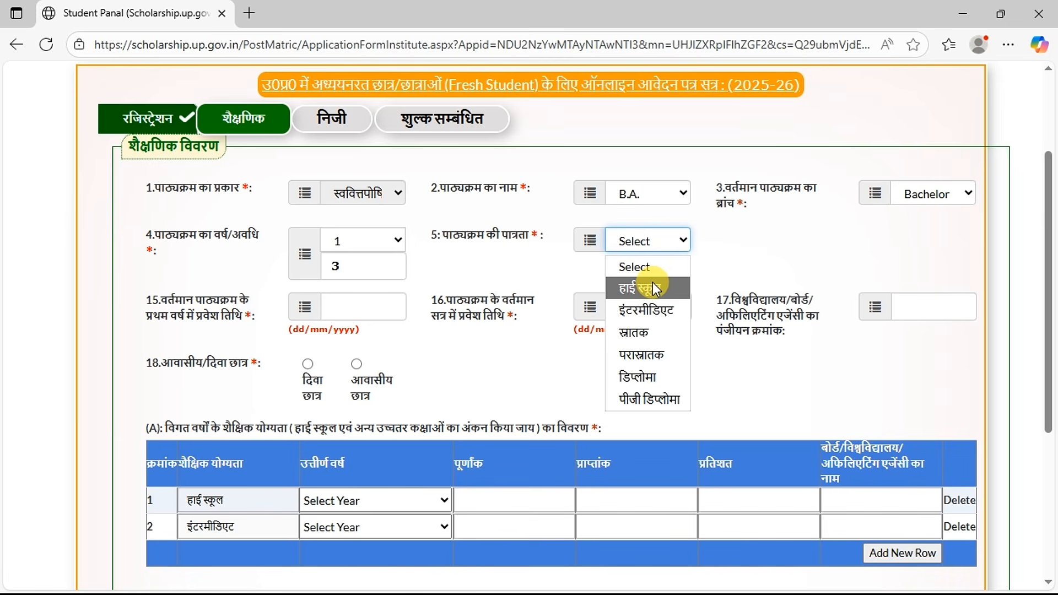
pyautogui.click(656, 312)
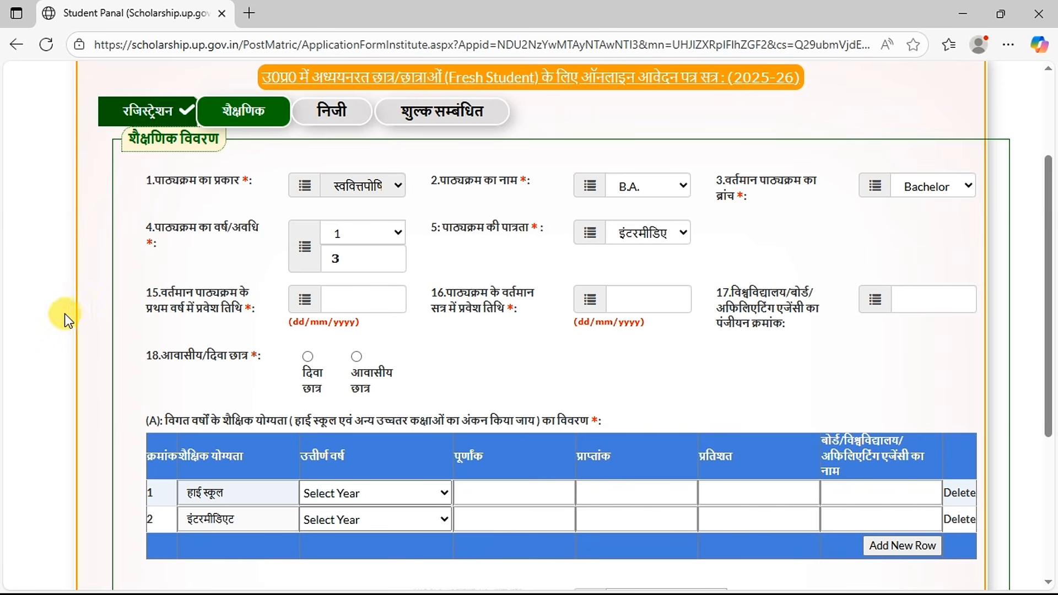
# Step: Set both the first-year admission date and the current-session admission date of the course to 04/08/2025
pyautogui.moveTo(161, 292); pyautogui.dragTo(251, 314)
pyautogui.click(251, 316)
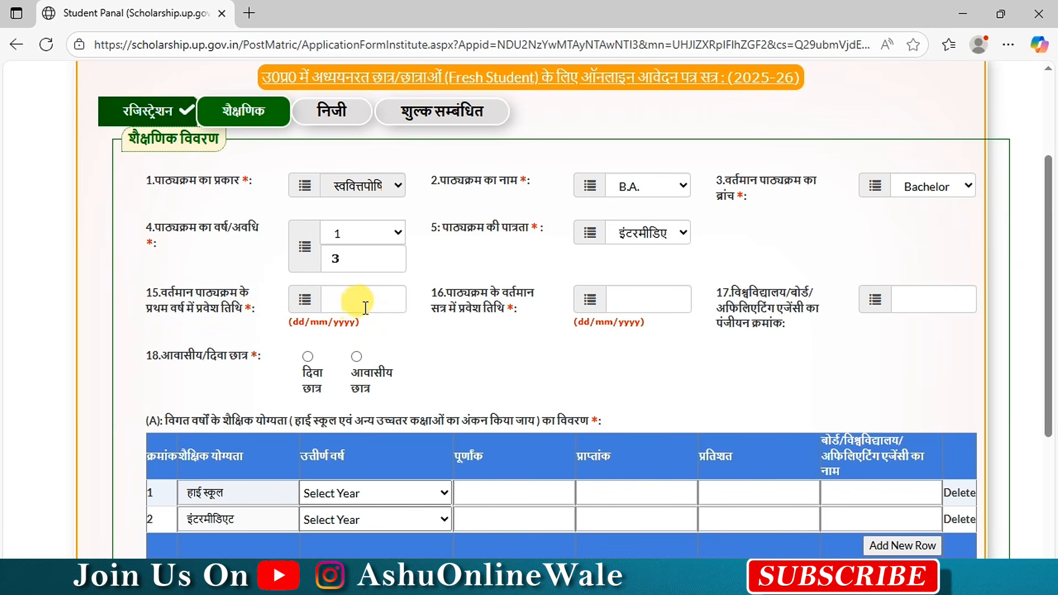
pyautogui.moveTo(447, 293); pyautogui.dragTo(514, 313)
pyautogui.click(562, 323)
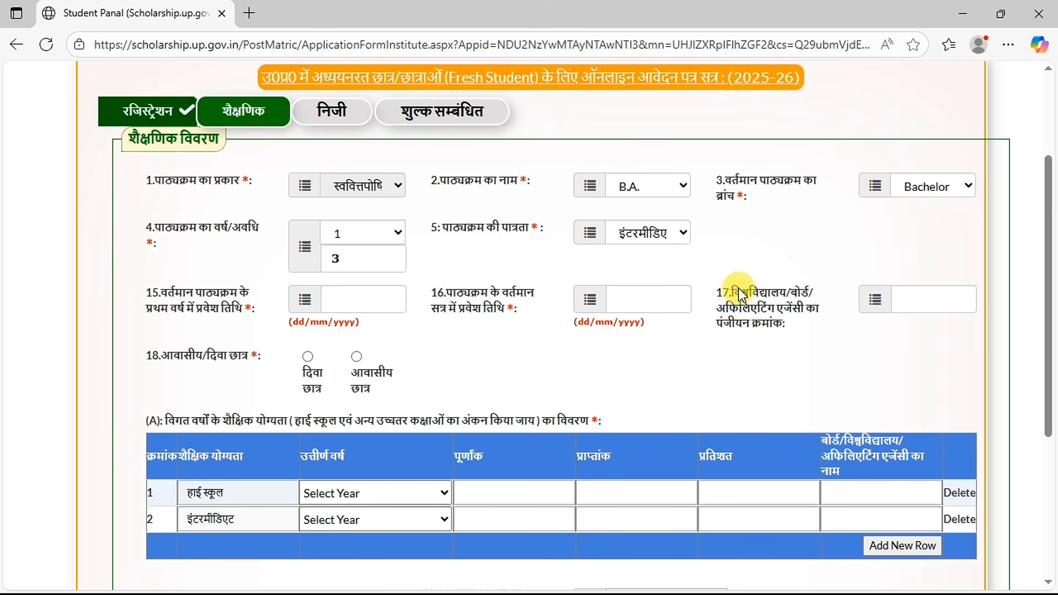
pyautogui.moveTo(723, 291); pyautogui.dragTo(832, 324)
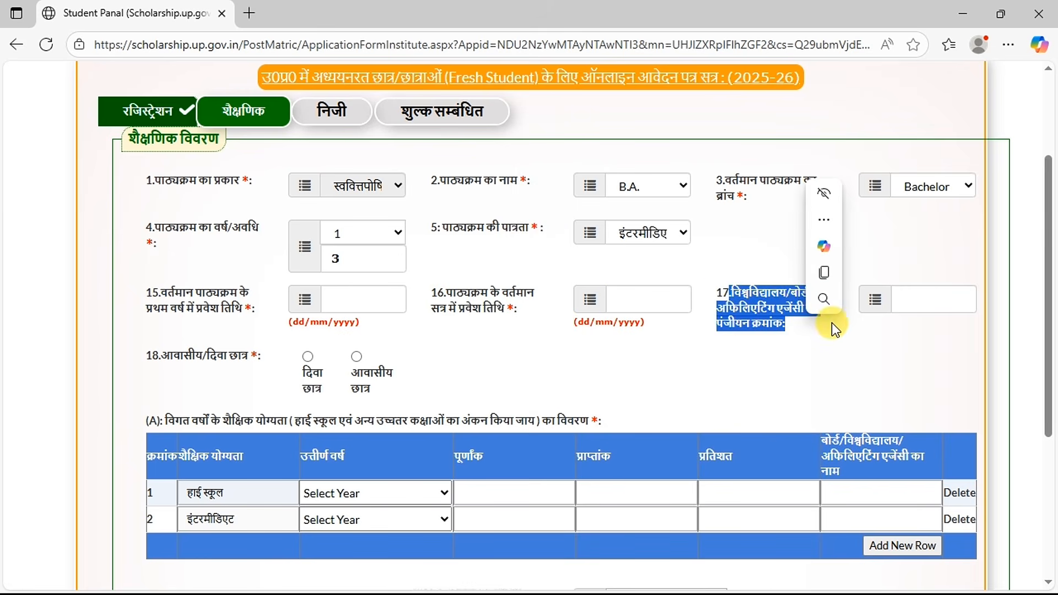
pyautogui.click(848, 322)
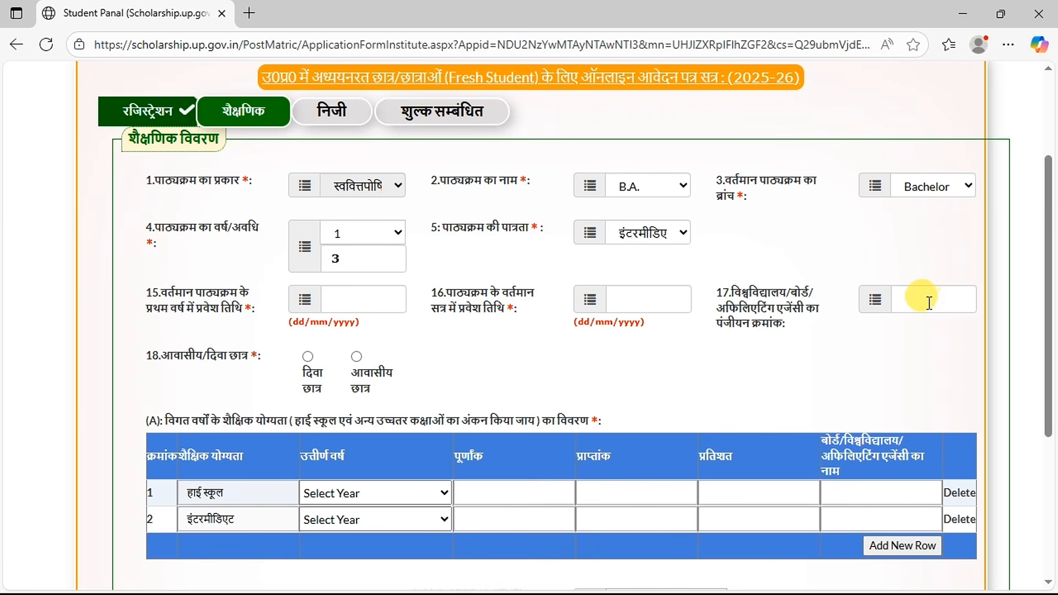
pyautogui.click(338, 300)
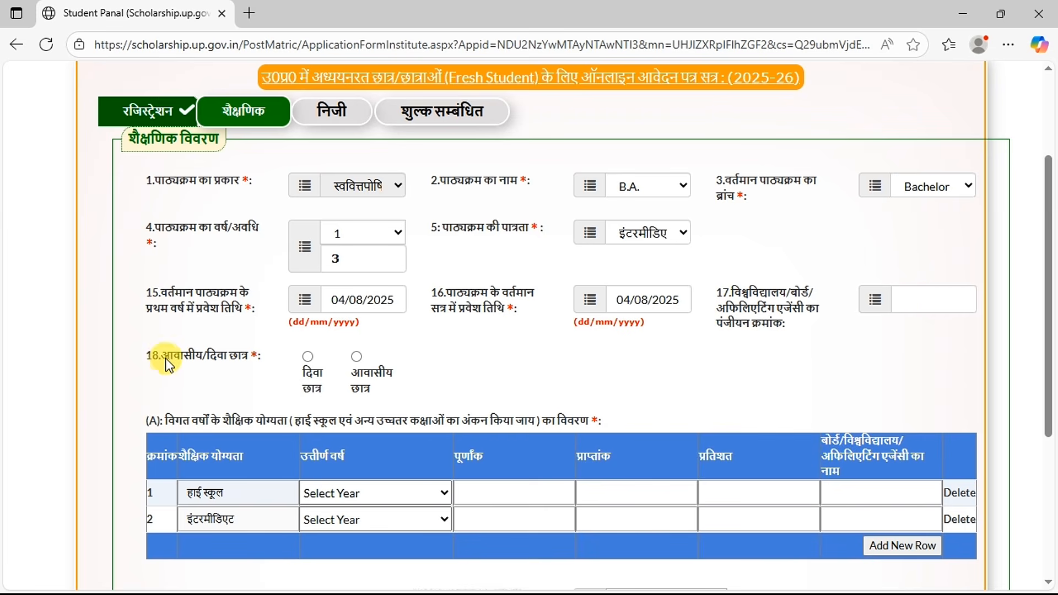
# Step: Choose दिवा छात्र (day scholar) for the residential/day student question
pyautogui.moveTo(229, 359); pyautogui.dragTo(247, 355)
pyautogui.click(241, 380)
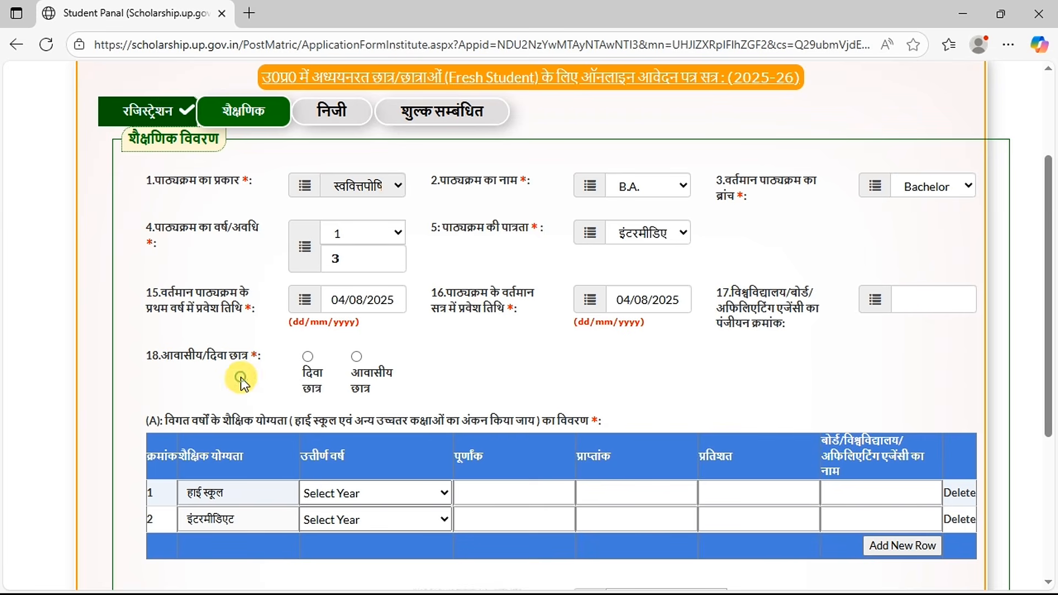
pyautogui.doubleClick(356, 376)
pyautogui.click(282, 394)
pyautogui.moveTo(297, 372); pyautogui.dragTo(318, 395)
pyautogui.click(265, 390)
pyautogui.click(307, 358)
# Step: Fill the हाई स्कूल qualification row with passing year 2023, total marks 600, obtained marks 300, percentage 50 and board UP BOARD
pyautogui.moveTo(178, 457); pyautogui.dragTo(231, 461)
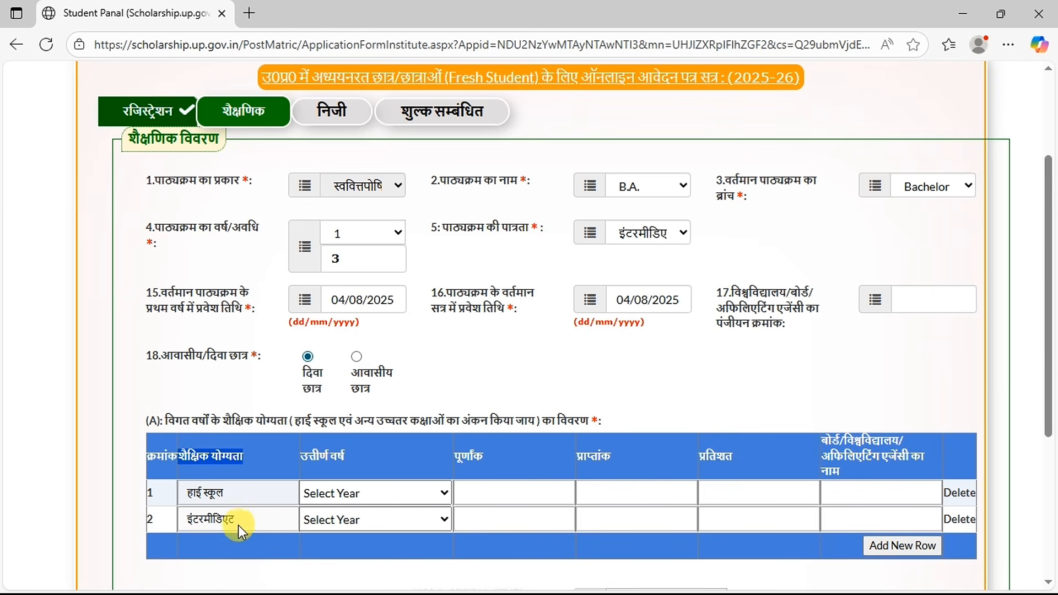
pyautogui.click(346, 492)
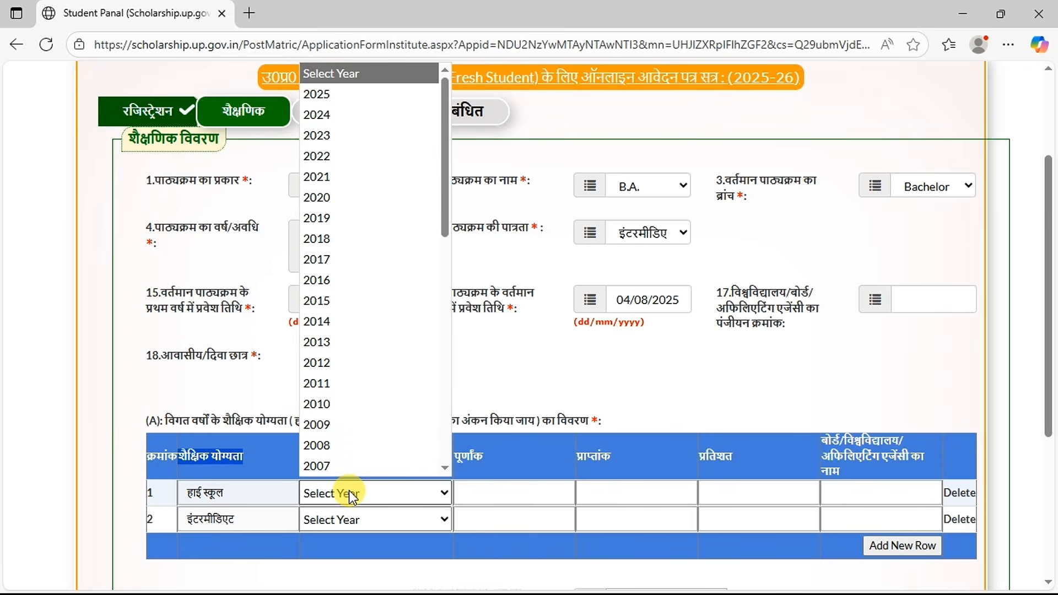
pyautogui.click(316, 135)
pyautogui.click(508, 490)
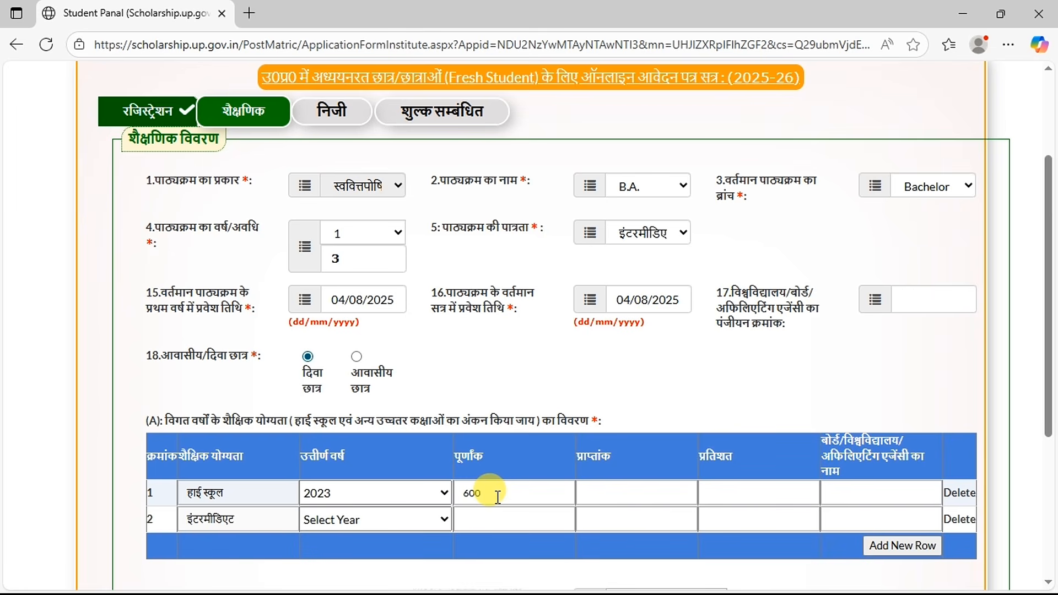
pyautogui.click(610, 490)
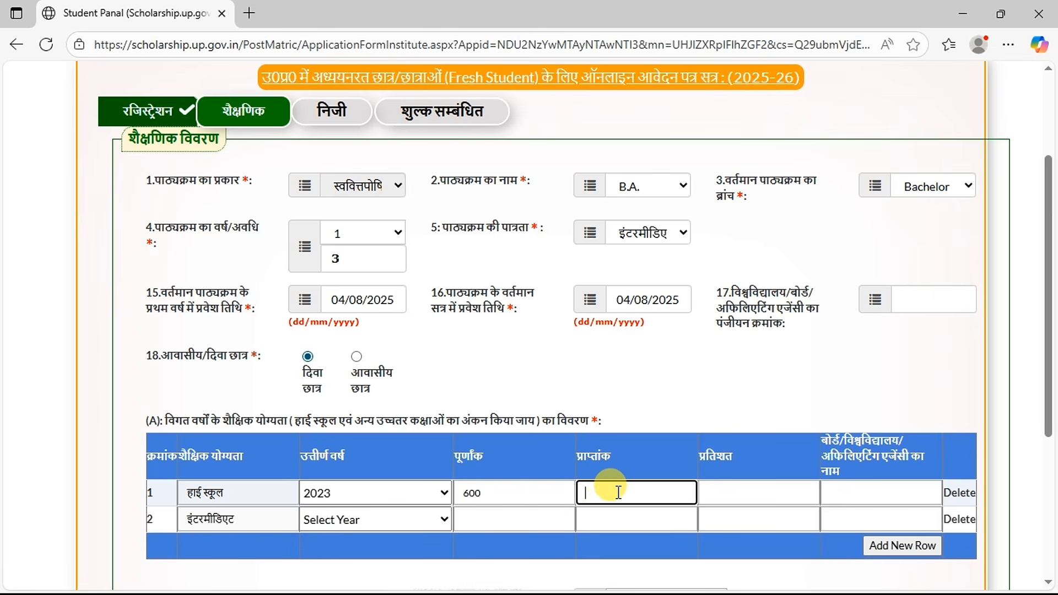
pyautogui.click(735, 488)
pyautogui.click(790, 474)
pyautogui.click(770, 489)
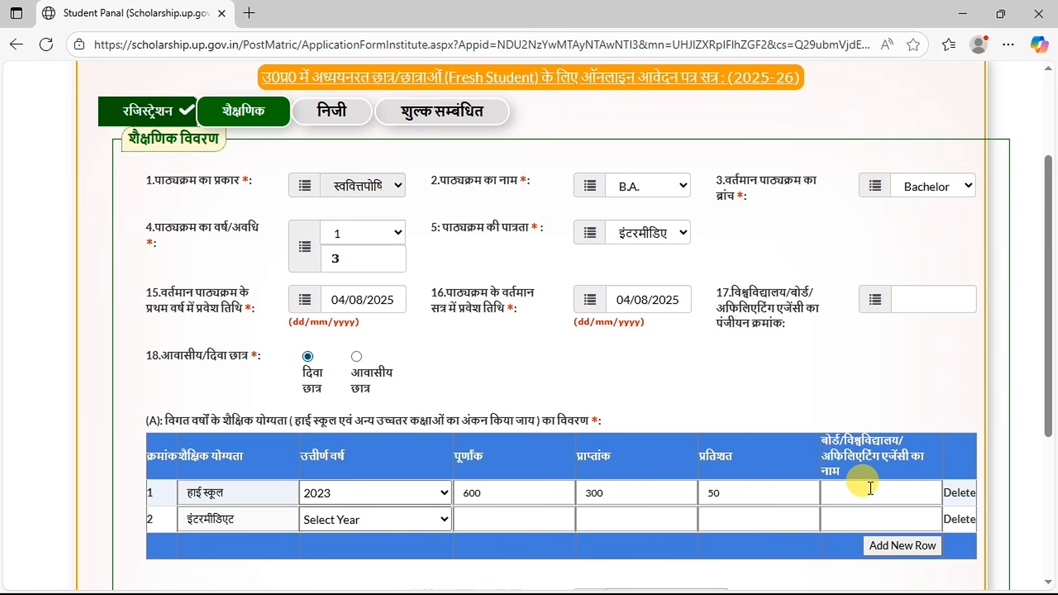
pyautogui.click(870, 487)
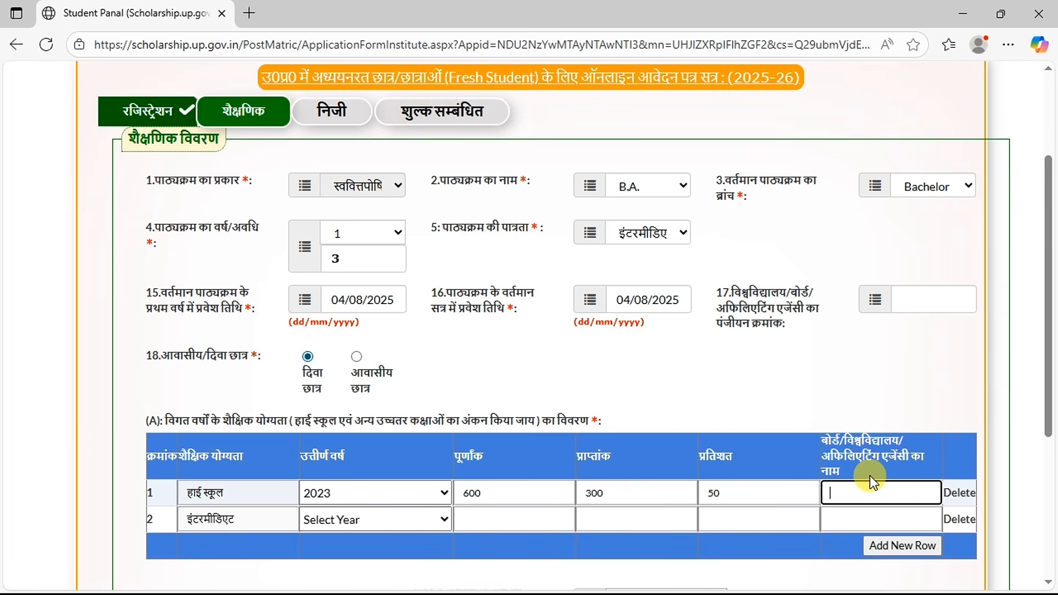
pyautogui.write('UP BOARD')
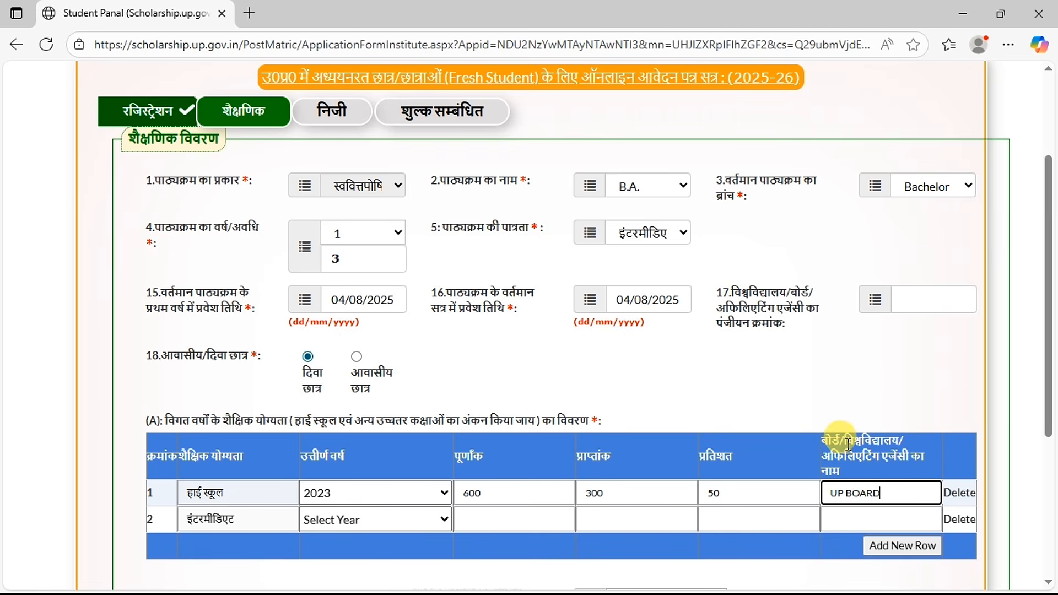
# Step: Complete the captcha, accept the declaration and submit the academic details (शैक्षणिक विवरण)
pyautogui.moveTo(194, 509); pyautogui.dragTo(233, 520)
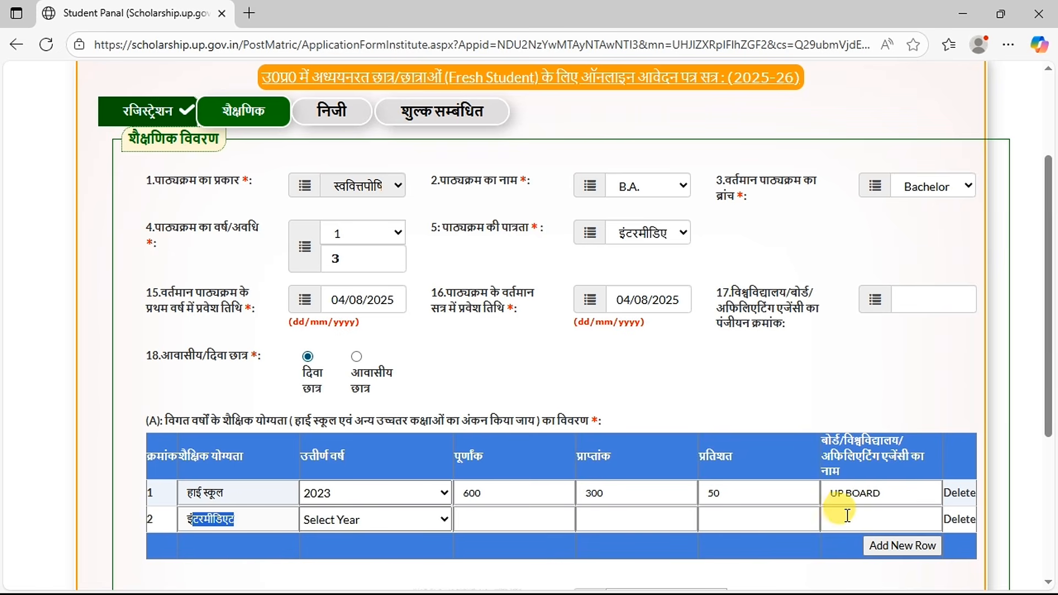
pyautogui.scroll(-5, 1050, 364)
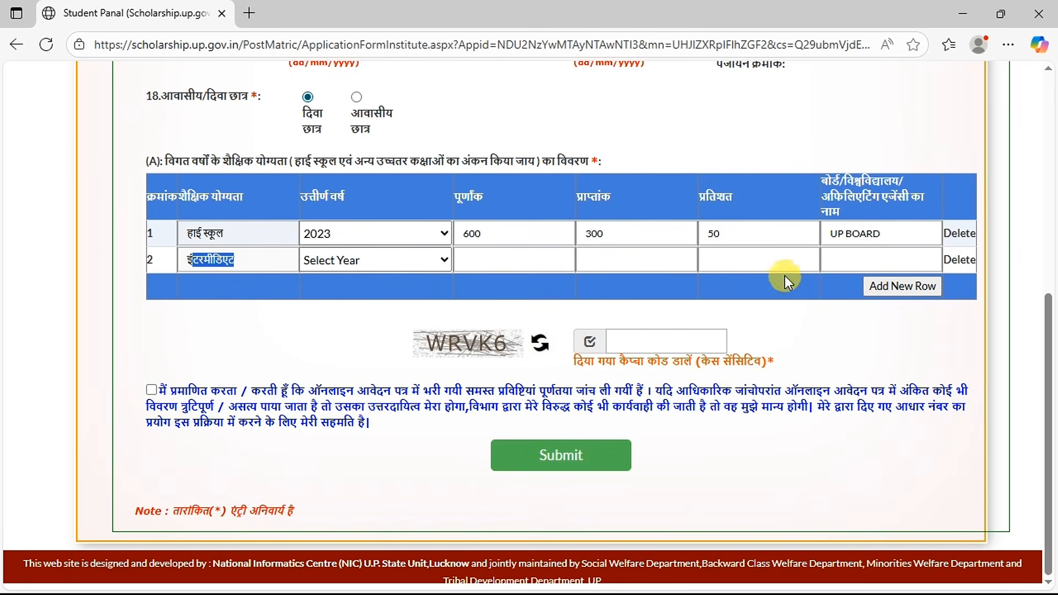
pyautogui.click(656, 340)
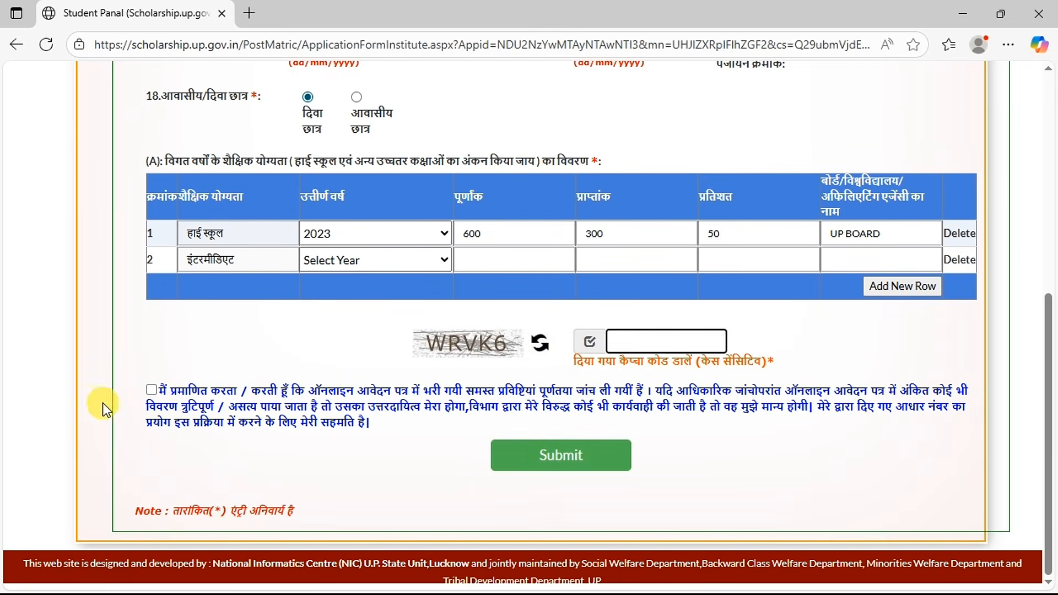
pyautogui.click(148, 392)
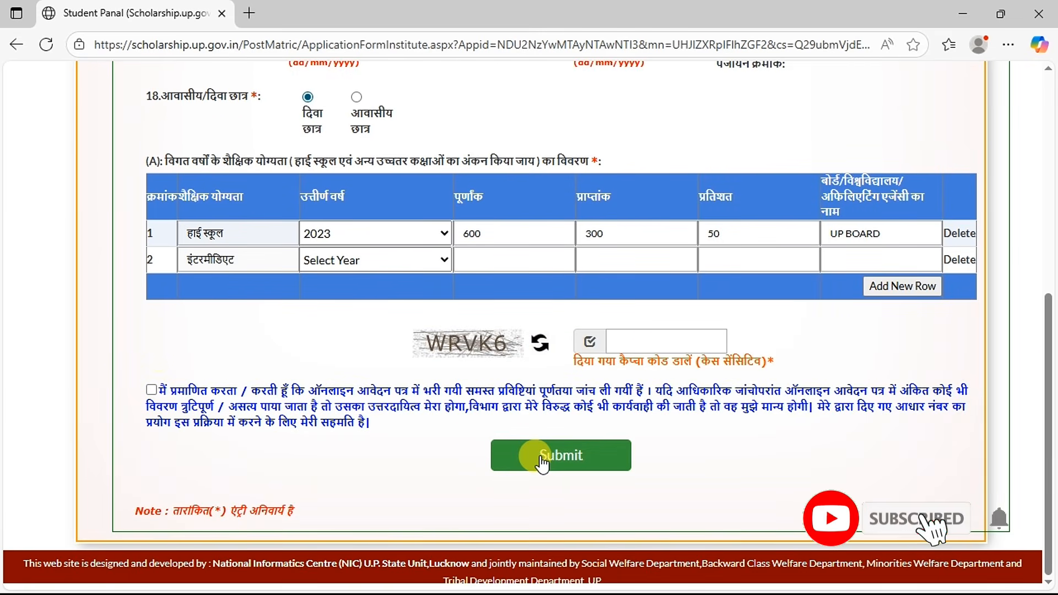
pyautogui.click(541, 462)
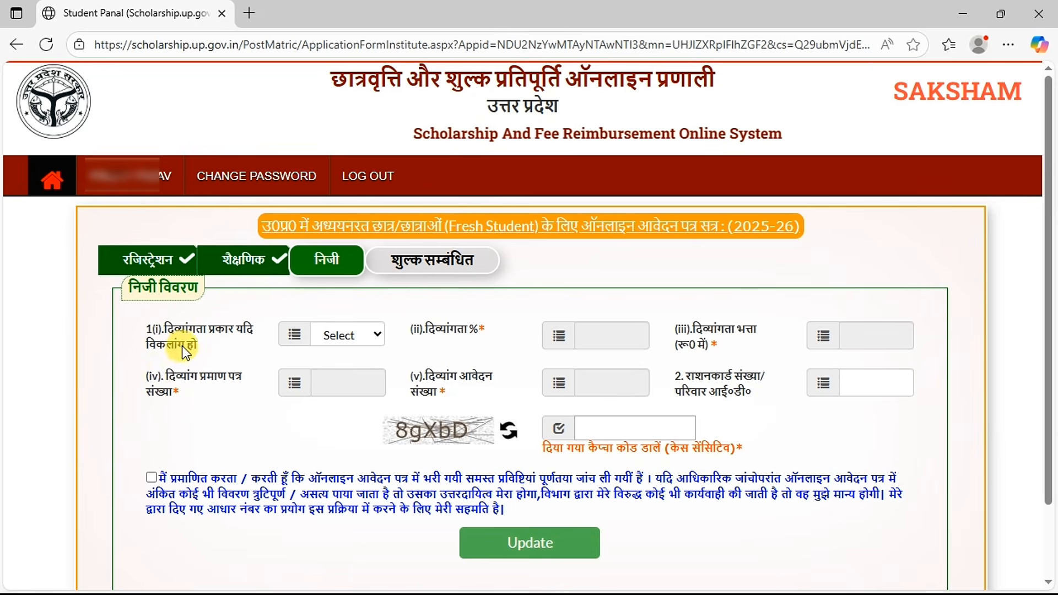
# Step: Leave the disability type unselected and save the personal details (निजी विवरण)
pyautogui.click(351, 331)
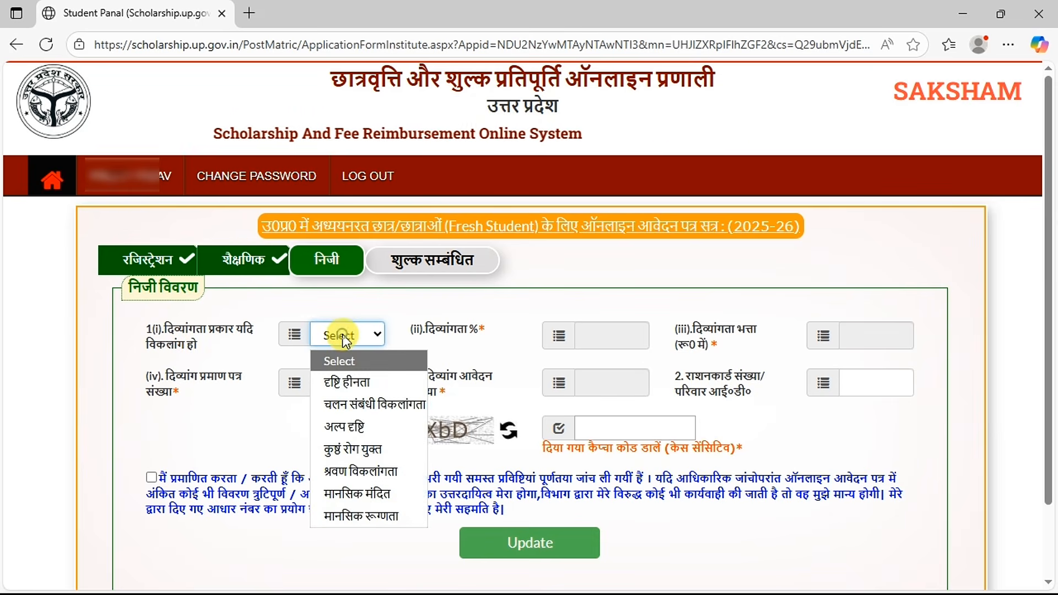
pyautogui.click(456, 348)
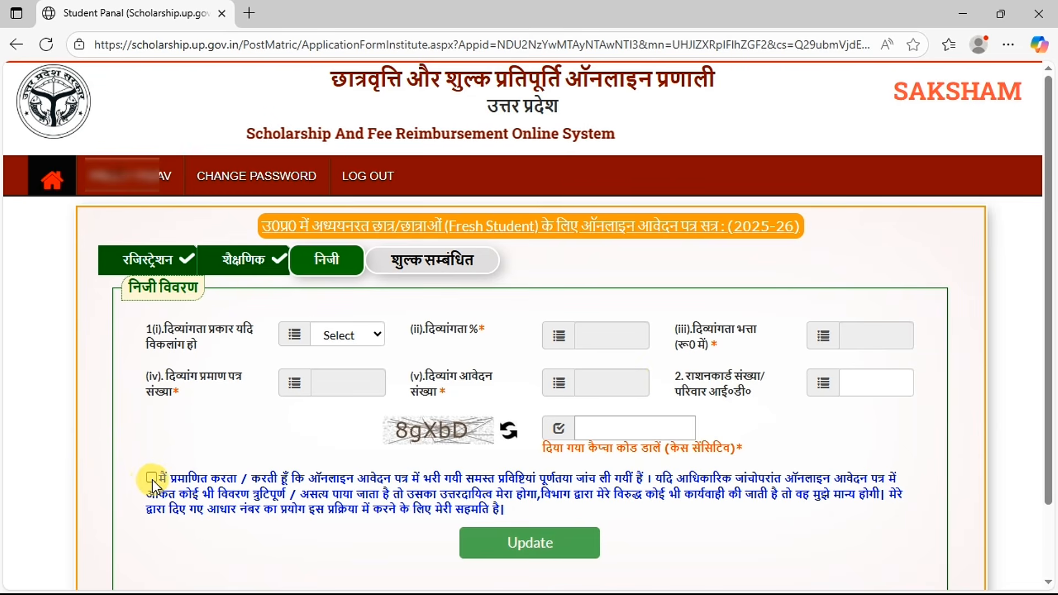
pyautogui.click(528, 546)
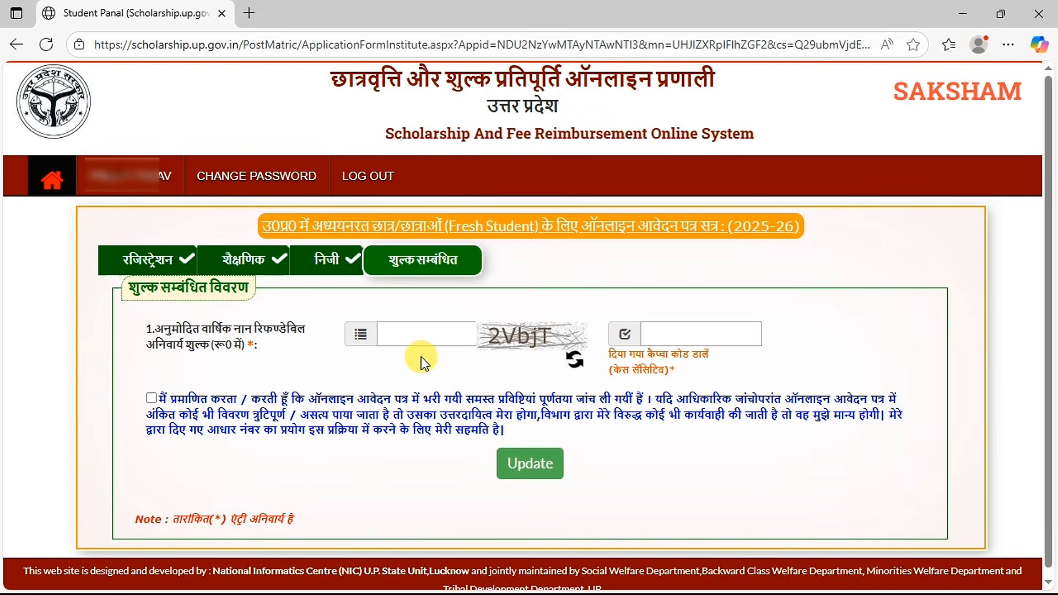
# Step: Fill in the approved annual non-refundable fee and save the fee details (शुल्क सम्बंधित विवरण)
pyautogui.click(401, 331)
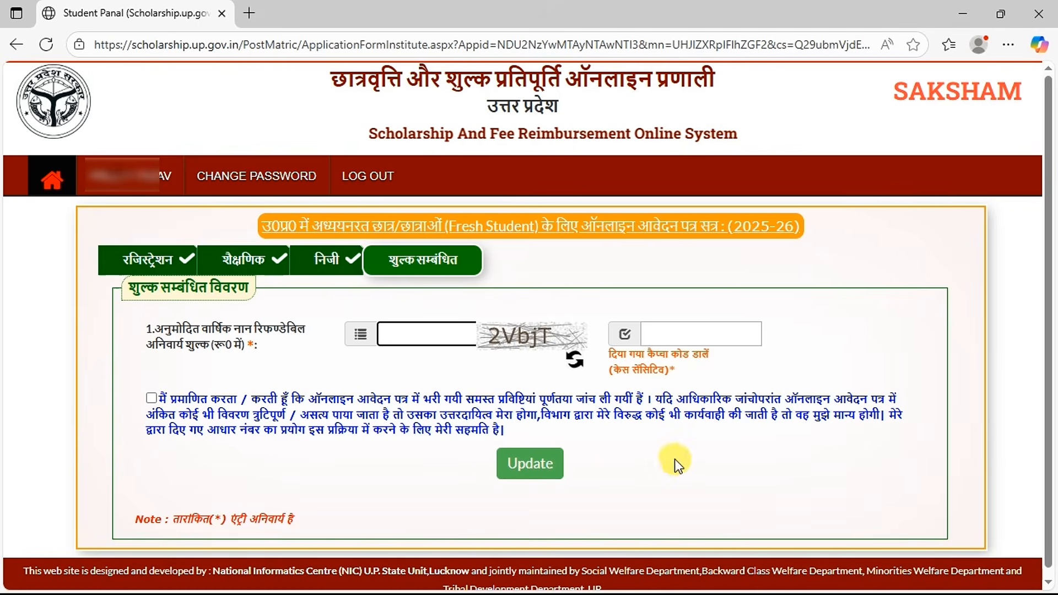
pyautogui.click(510, 467)
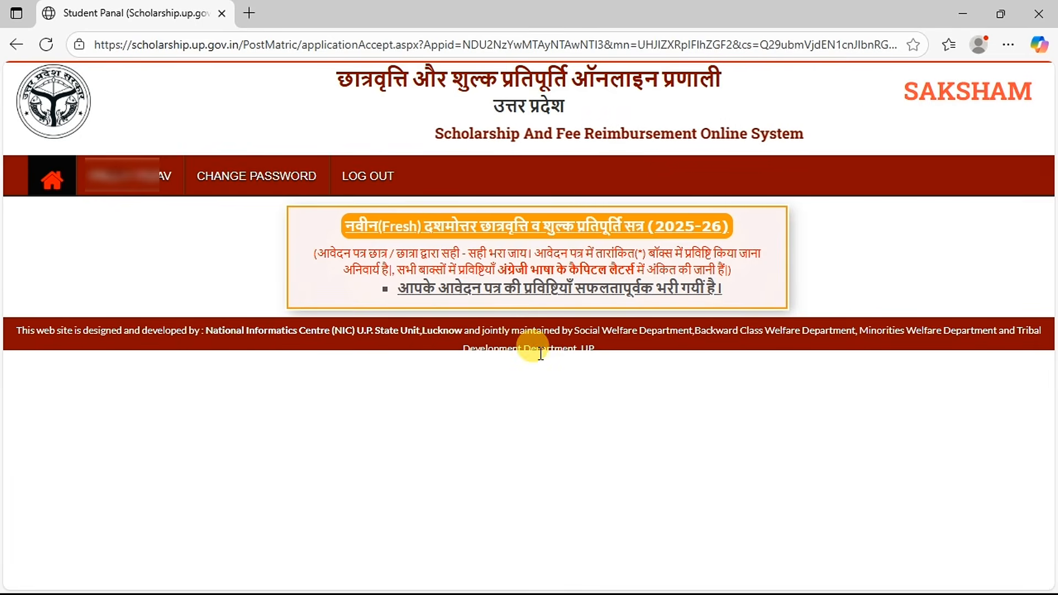
pyautogui.moveTo(397, 269); pyautogui.dragTo(475, 271)
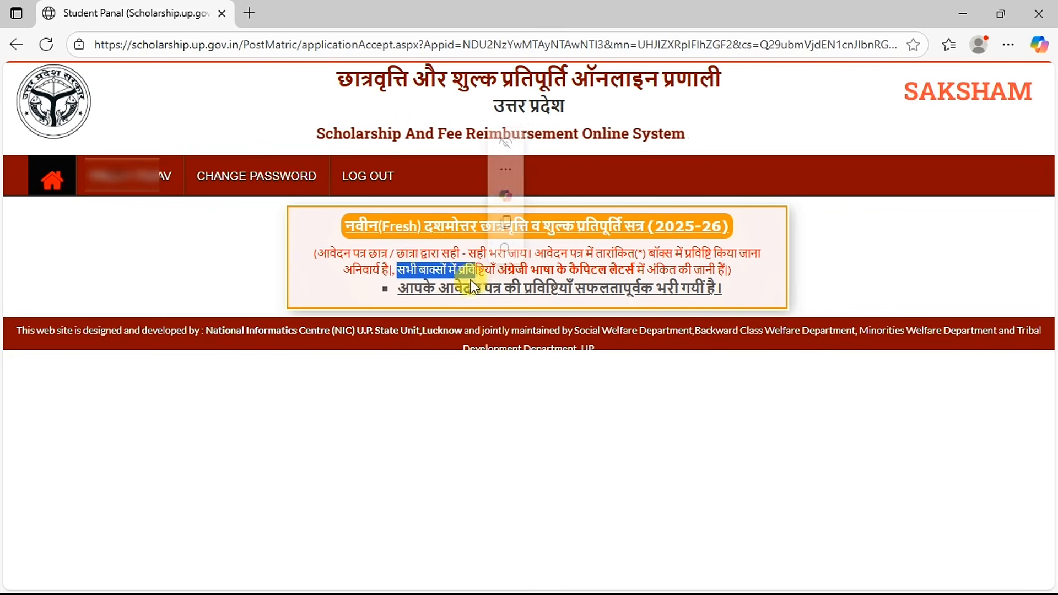
pyautogui.click(329, 273)
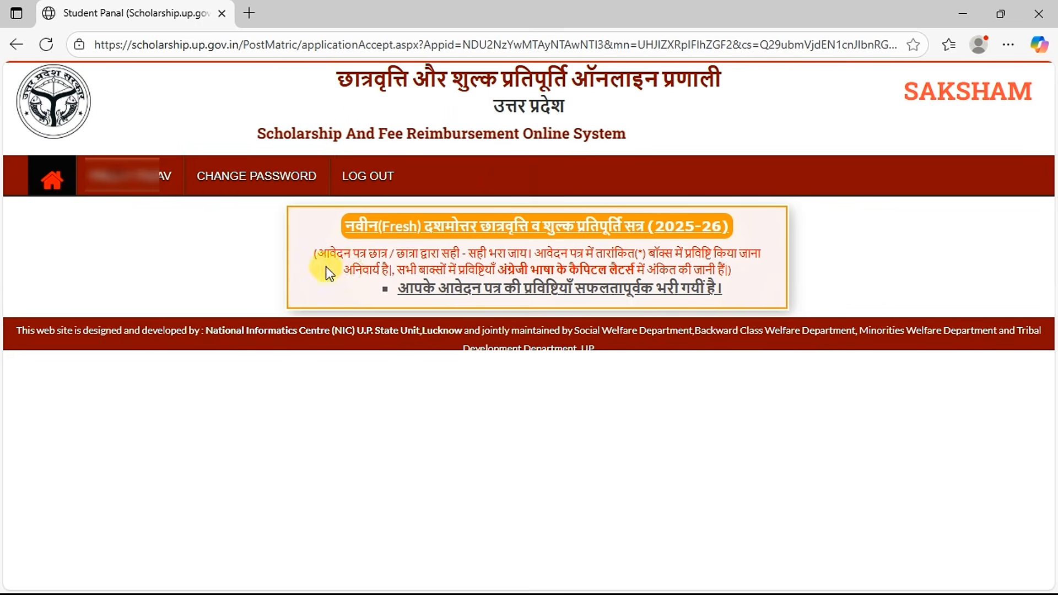
# Step: Open the income and caste verification from the dashboard and submit the income certificate's application number, certificate number and captcha
pyautogui.click(56, 187)
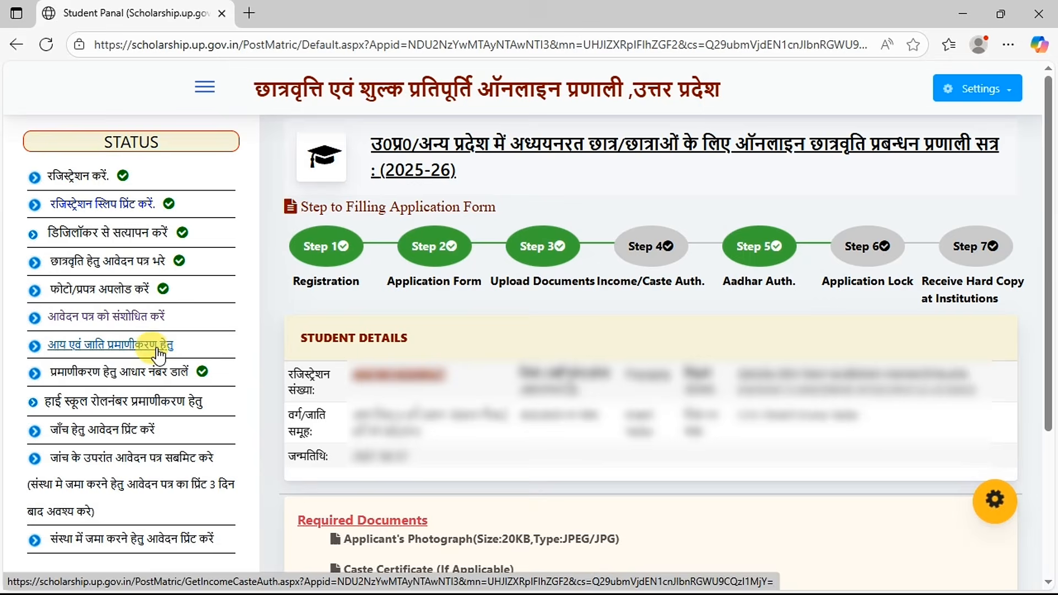
pyautogui.click(117, 348)
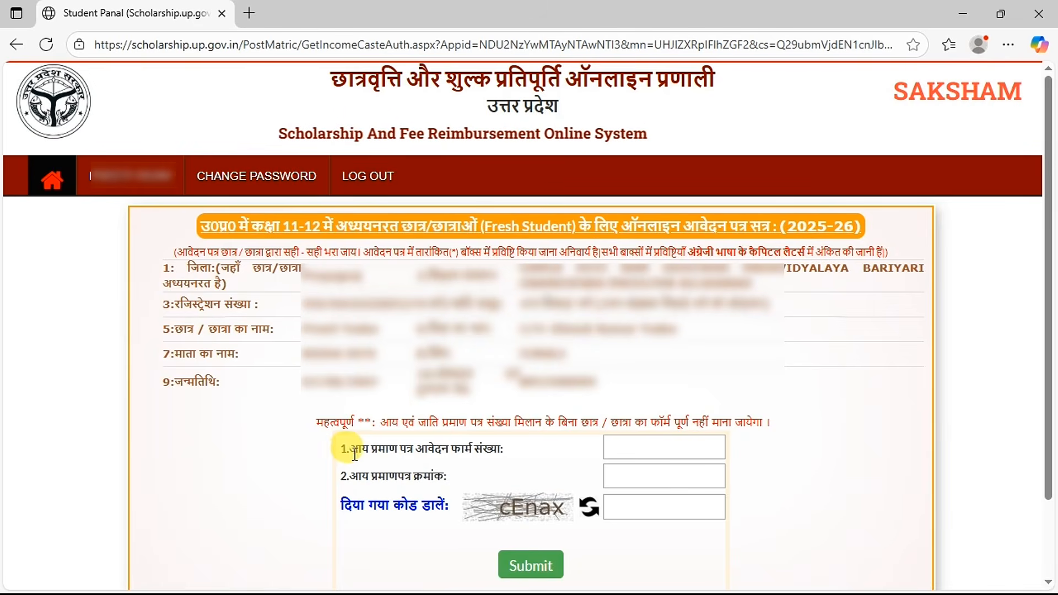
pyautogui.moveTo(351, 449); pyautogui.dragTo(496, 460)
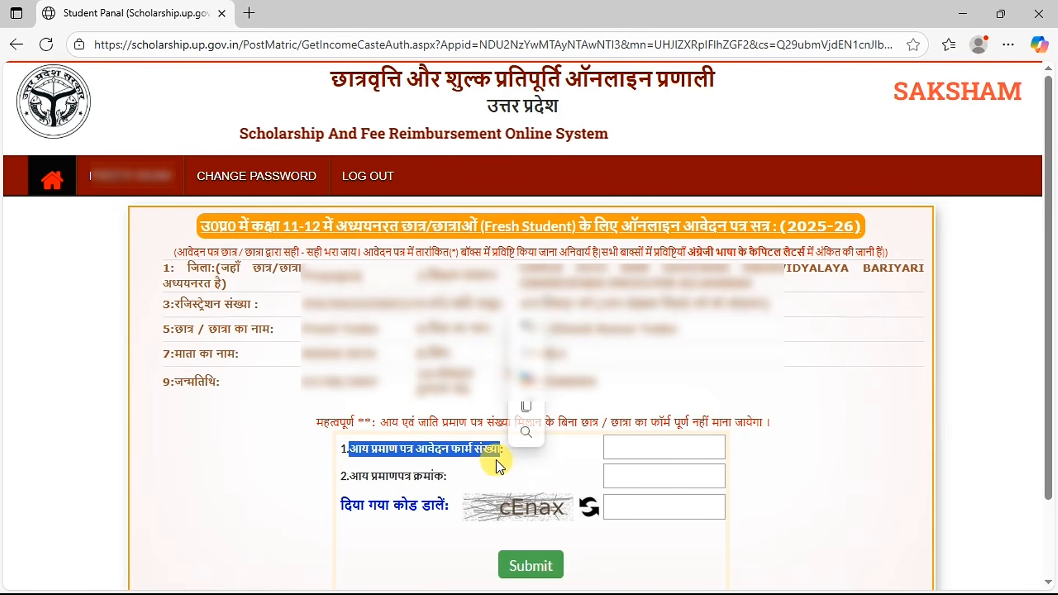
pyautogui.click(565, 470)
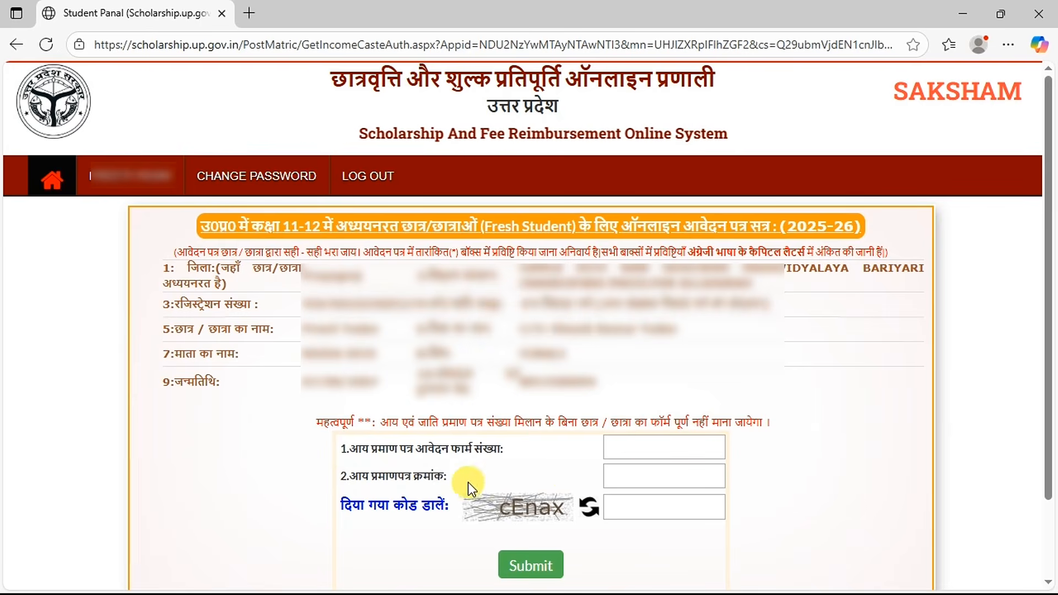
pyautogui.moveTo(366, 481); pyautogui.dragTo(441, 481)
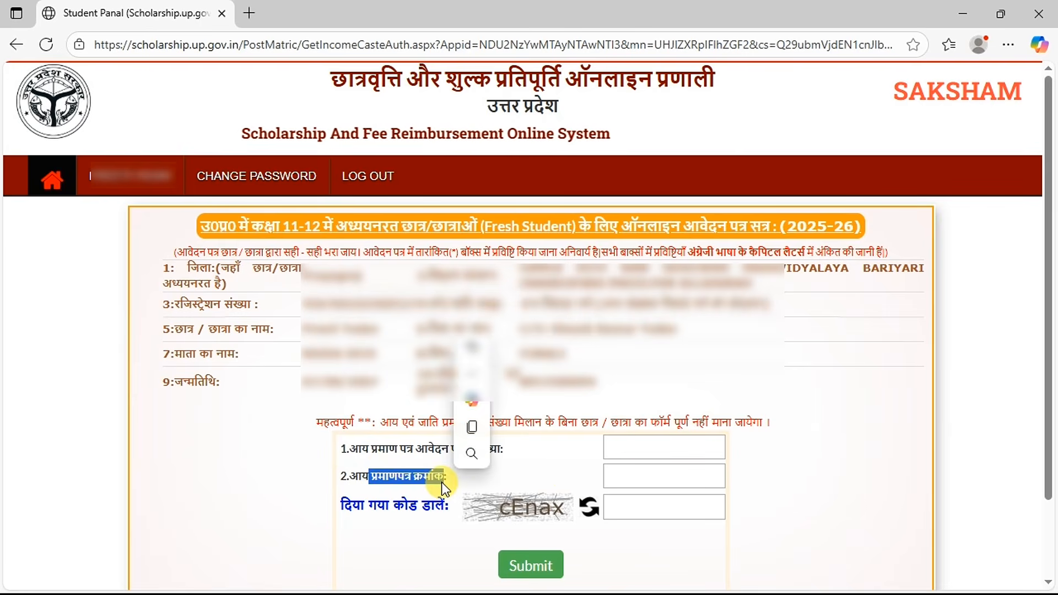
pyautogui.click(527, 480)
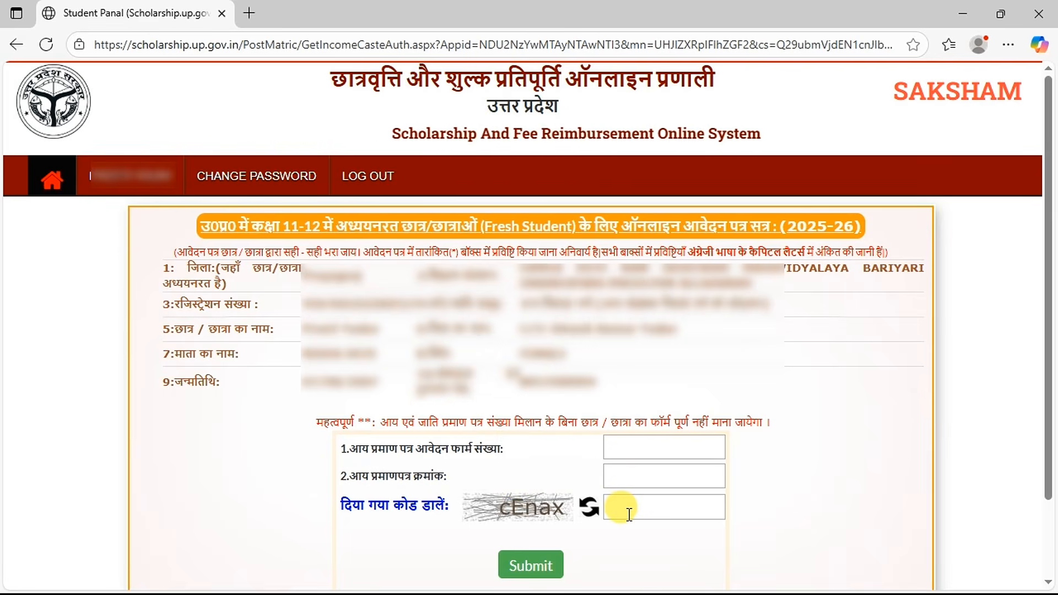
pyautogui.click(545, 565)
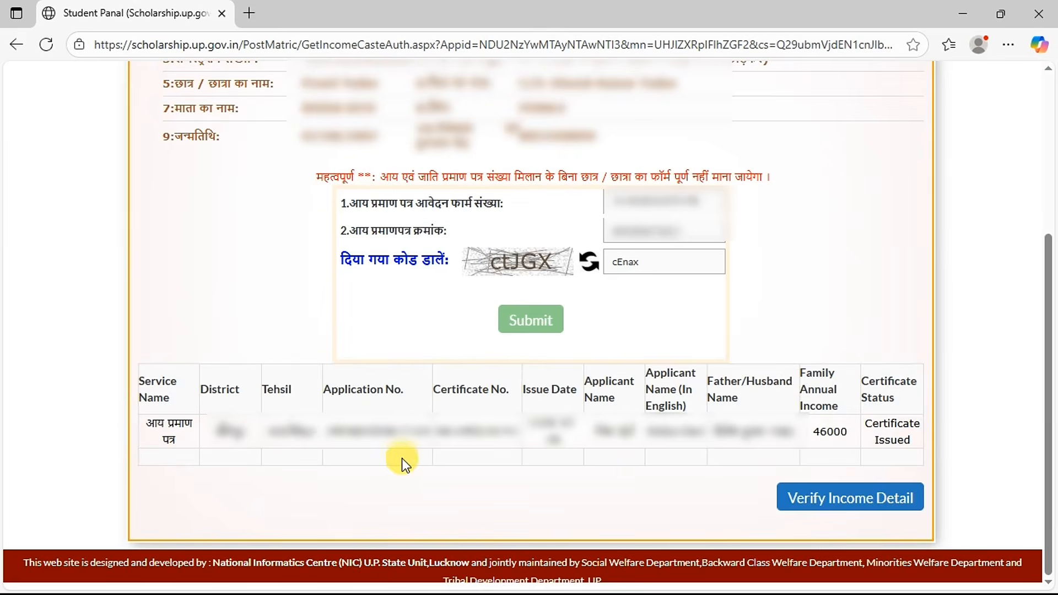
# Step: Check the fetched income certificate record and verify the income detail
pyautogui.moveTo(198, 431); pyautogui.dragTo(584, 446)
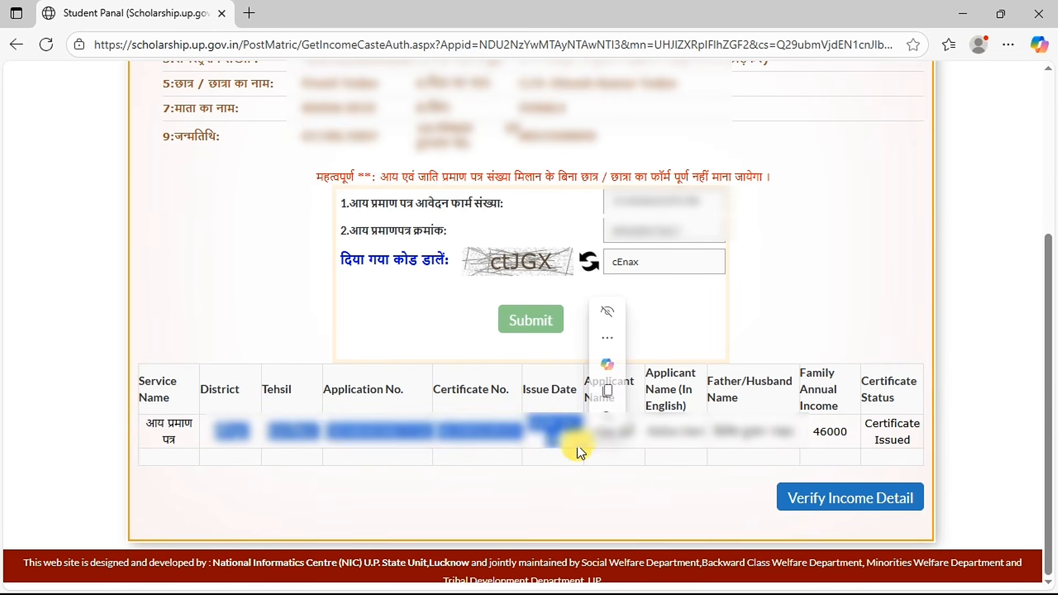
pyautogui.click(606, 468)
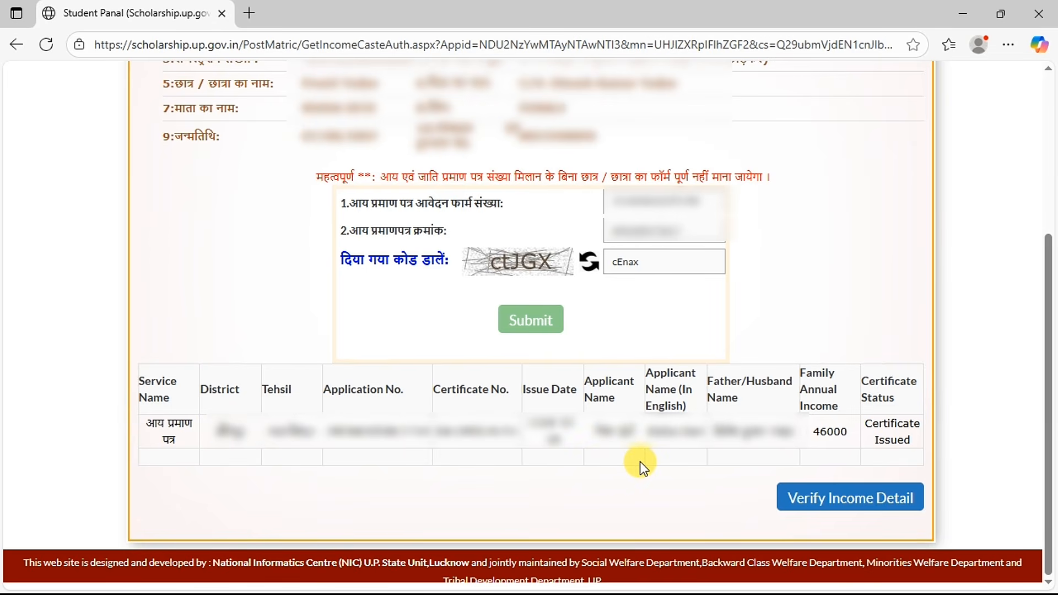
pyautogui.click(831, 502)
pyautogui.moveTo(430, 392); pyautogui.dragTo(601, 399)
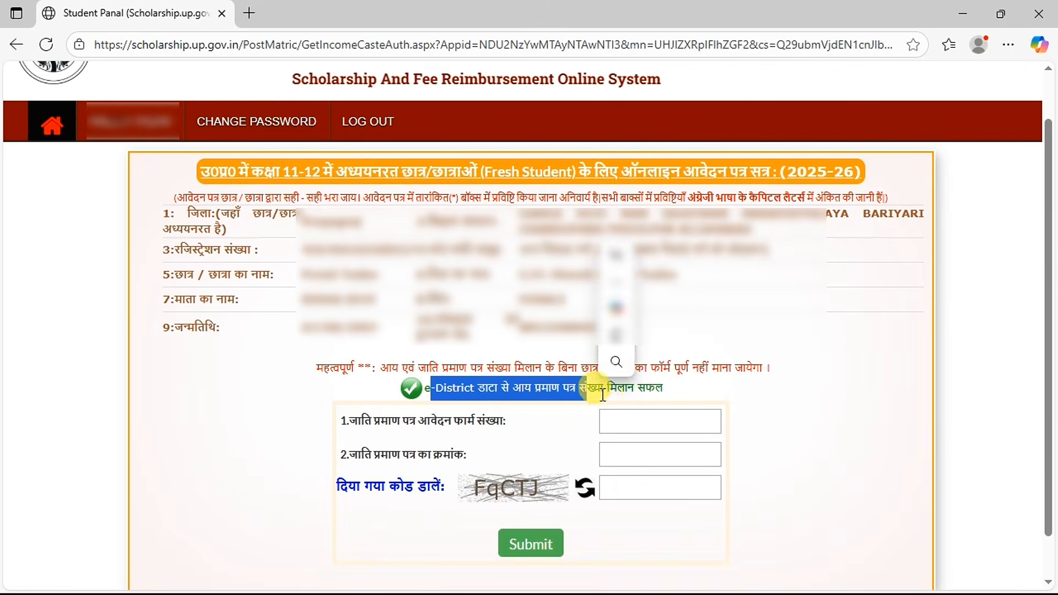
pyautogui.click(601, 395)
# Step: Submit the caste certificate's application number, certificate number and captcha for e-District matching
pyautogui.moveTo(351, 423); pyautogui.dragTo(403, 456)
pyautogui.click(355, 448)
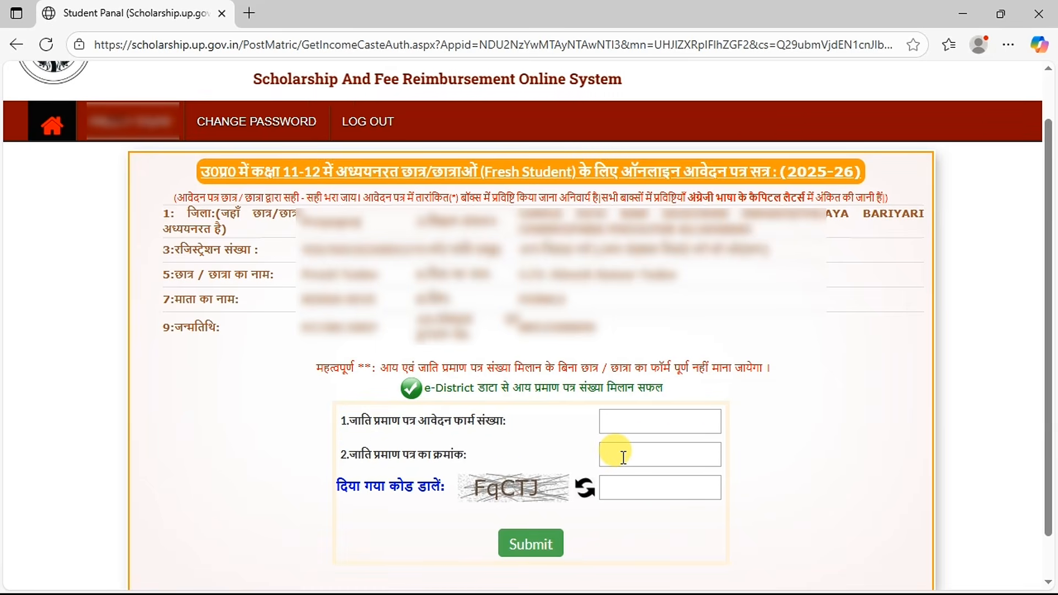
pyautogui.click(530, 543)
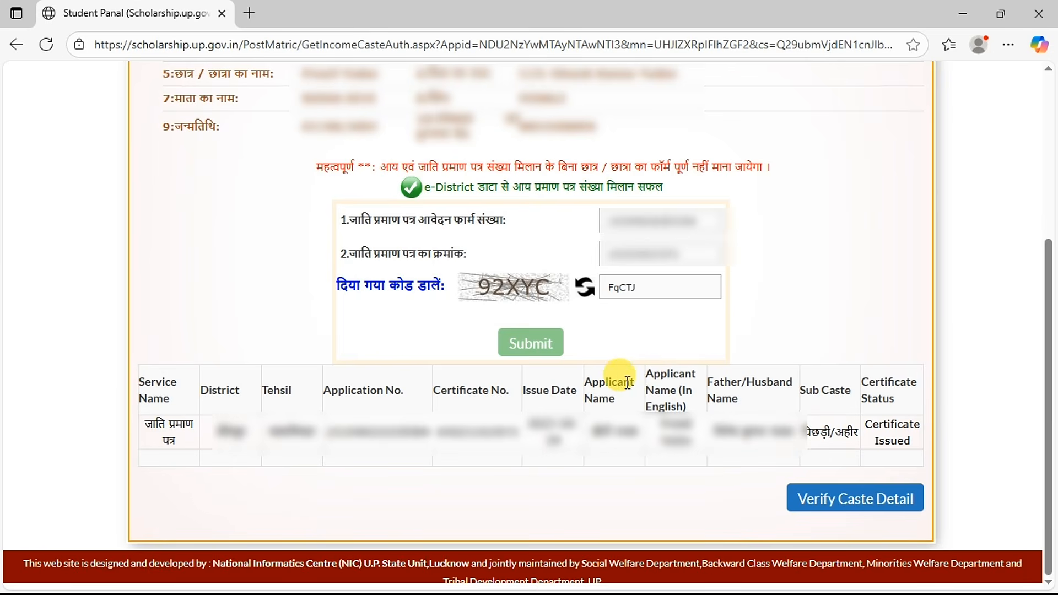
# Step: Check the fetched caste certificate record and verify the caste detail
pyautogui.moveTo(218, 432); pyautogui.dragTo(709, 449)
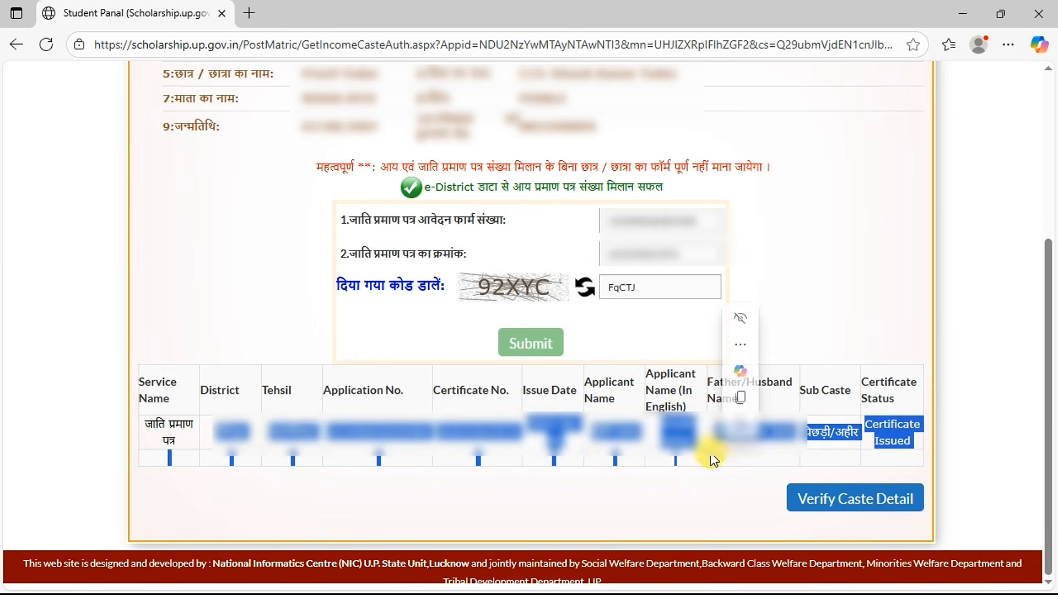
pyautogui.click(603, 457)
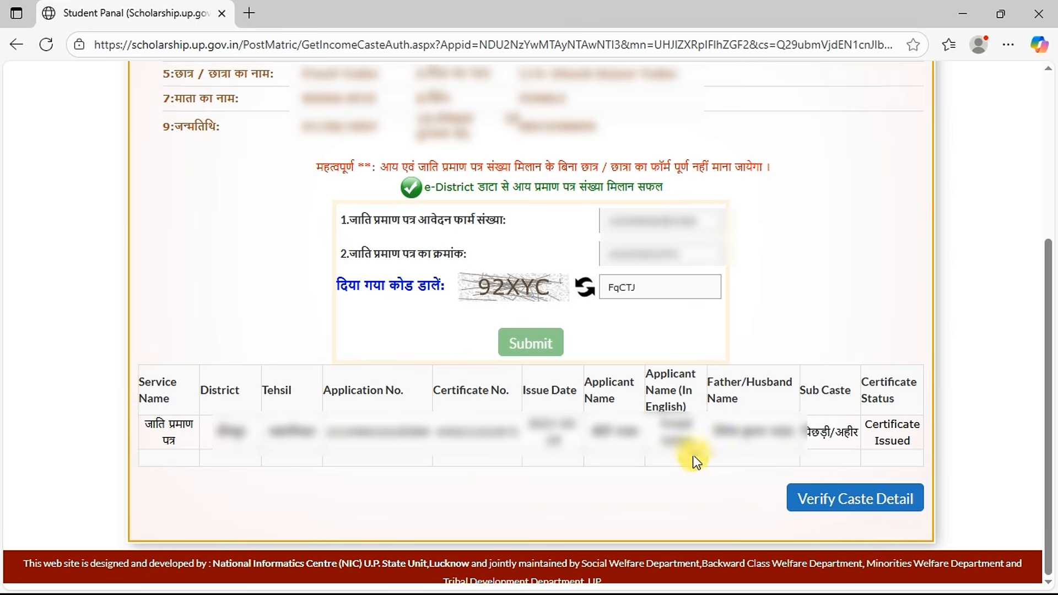
pyautogui.click(857, 501)
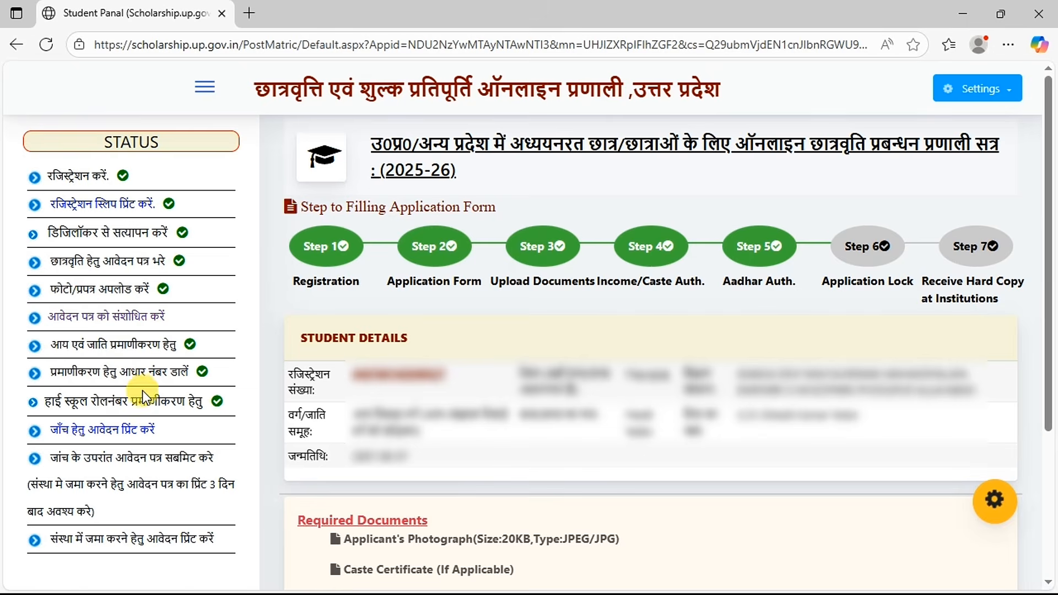
pyautogui.moveTo(837, 284); pyautogui.dragTo(886, 285)
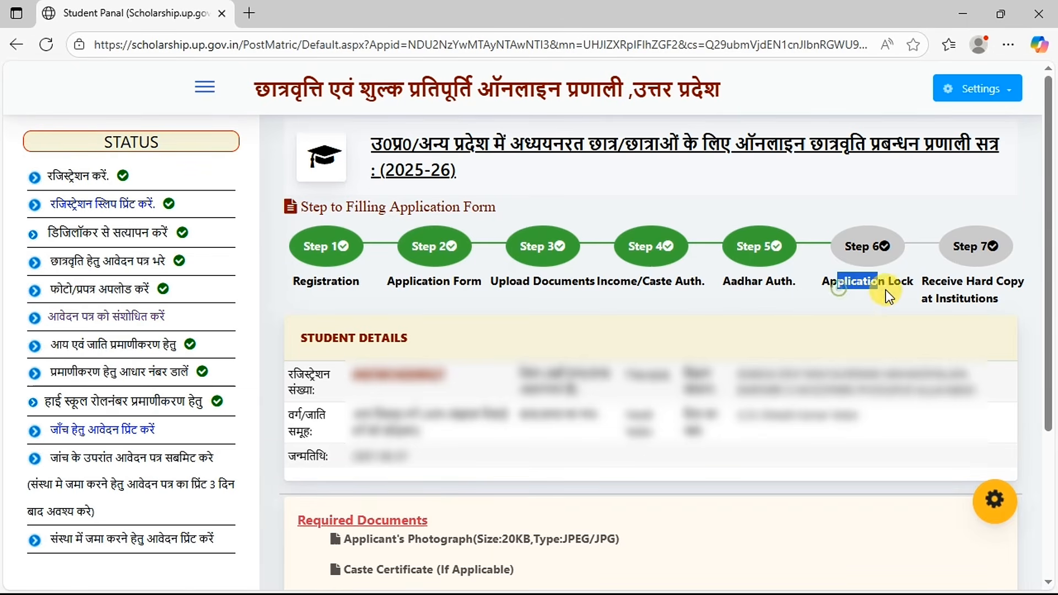
# Step: Generate the application's check print for review, return to the dashboard and submit the application for preliminary scrutiny
pyautogui.click(87, 438)
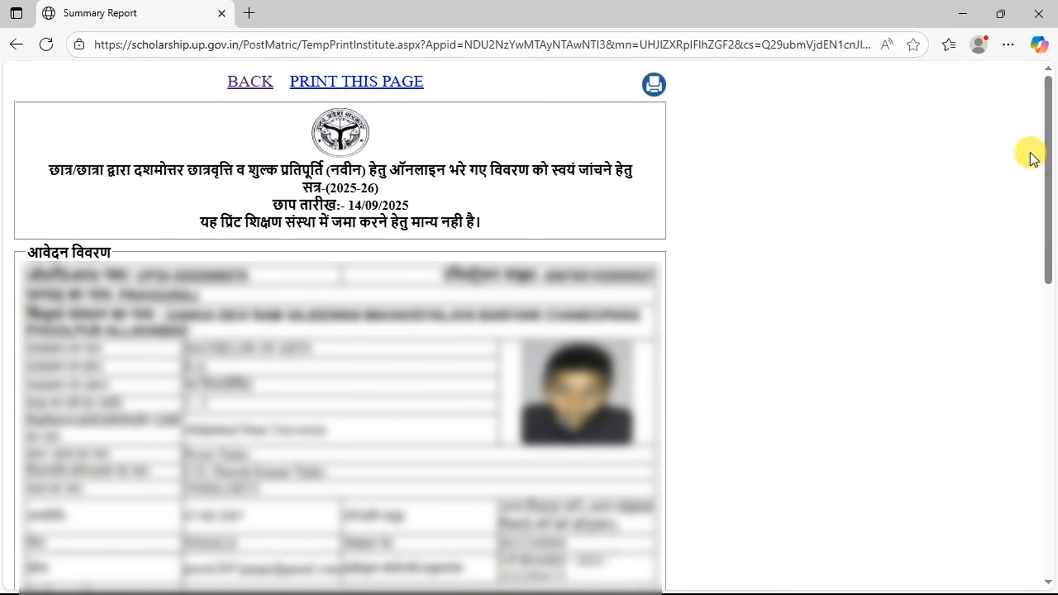
pyautogui.click(239, 84)
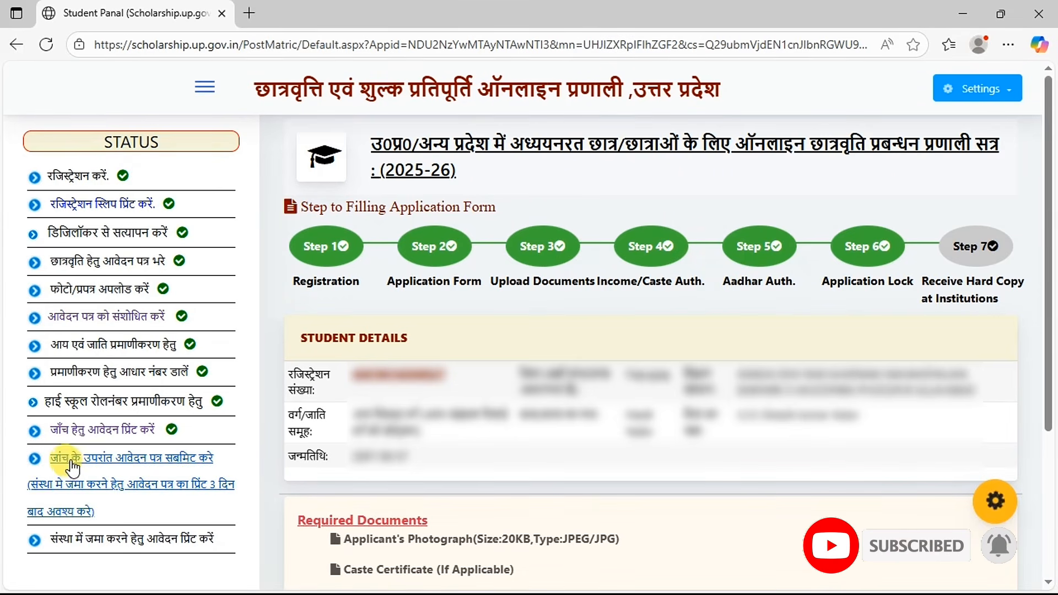
pyautogui.click(131, 467)
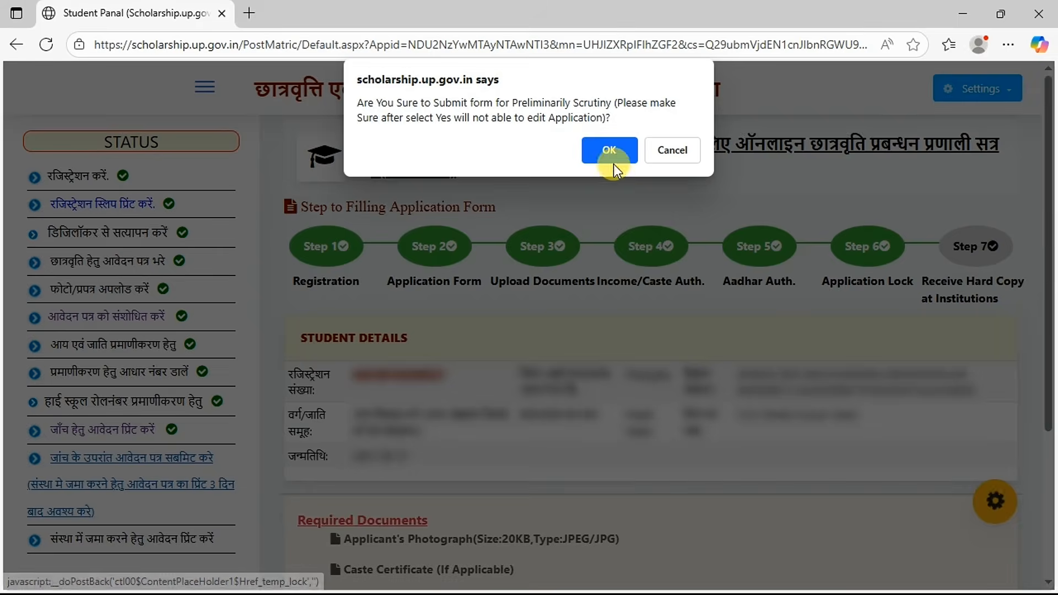
pyautogui.click(610, 153)
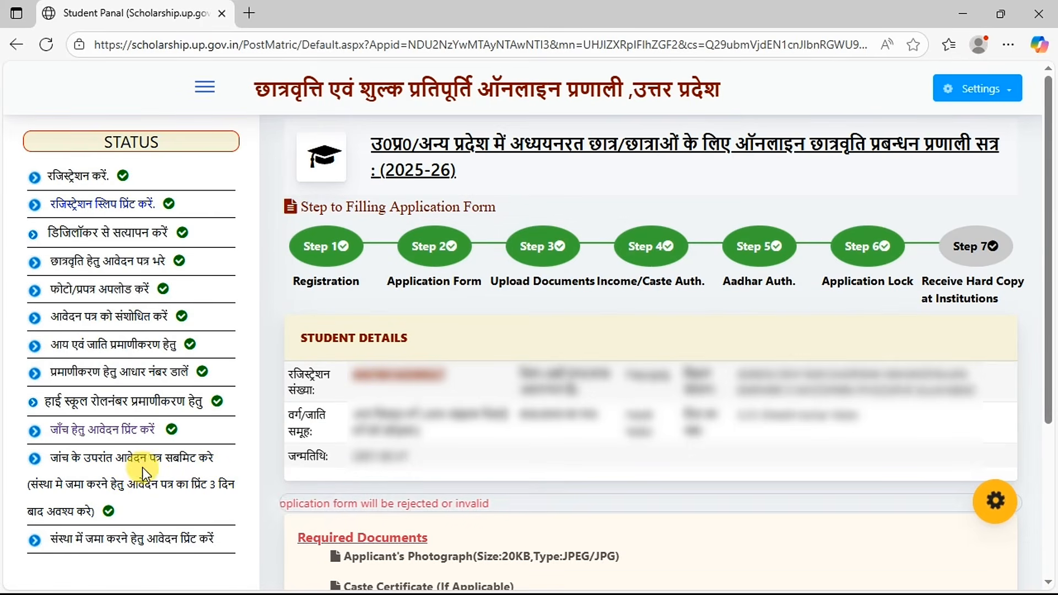
pyautogui.moveTo(127, 484); pyautogui.dragTo(217, 491)
pyautogui.click(196, 487)
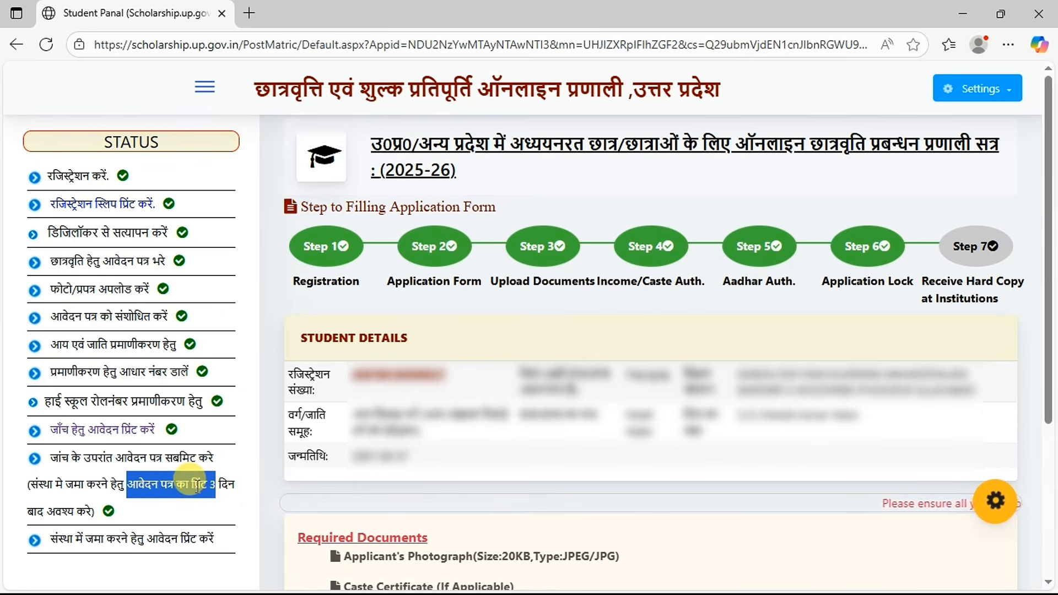
pyautogui.click(160, 486)
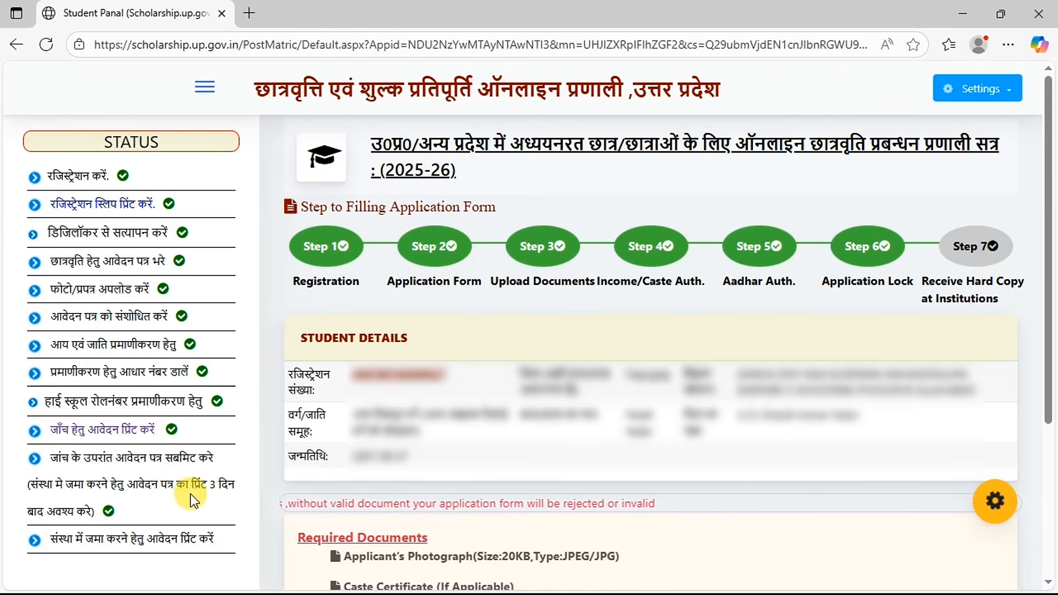
pyautogui.moveTo(176, 487); pyautogui.dragTo(215, 495)
pyautogui.click(168, 490)
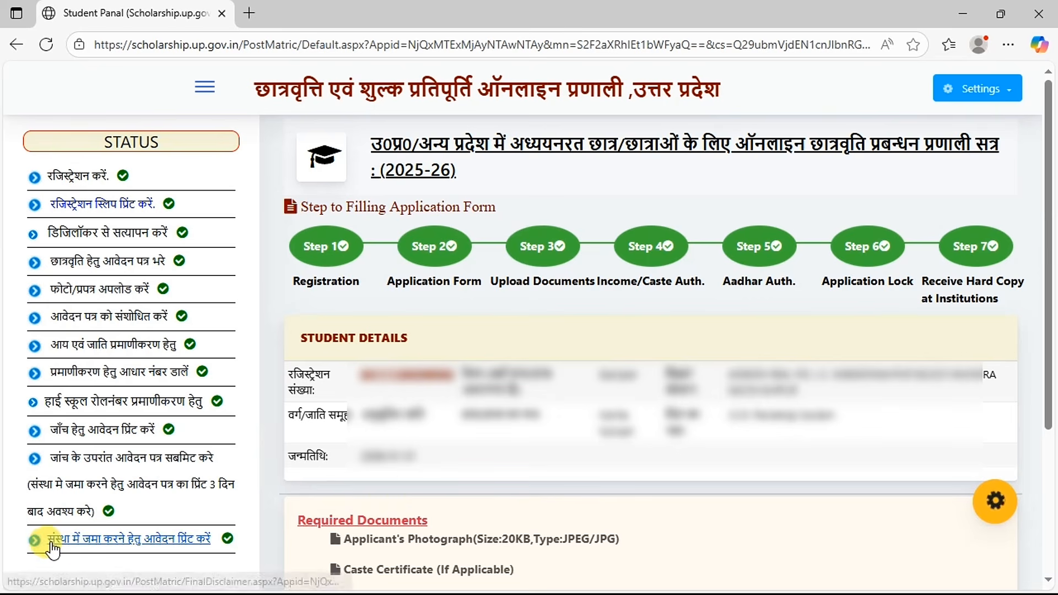
# Step: Open the final application print intended for submission to the institution
pyautogui.click(150, 546)
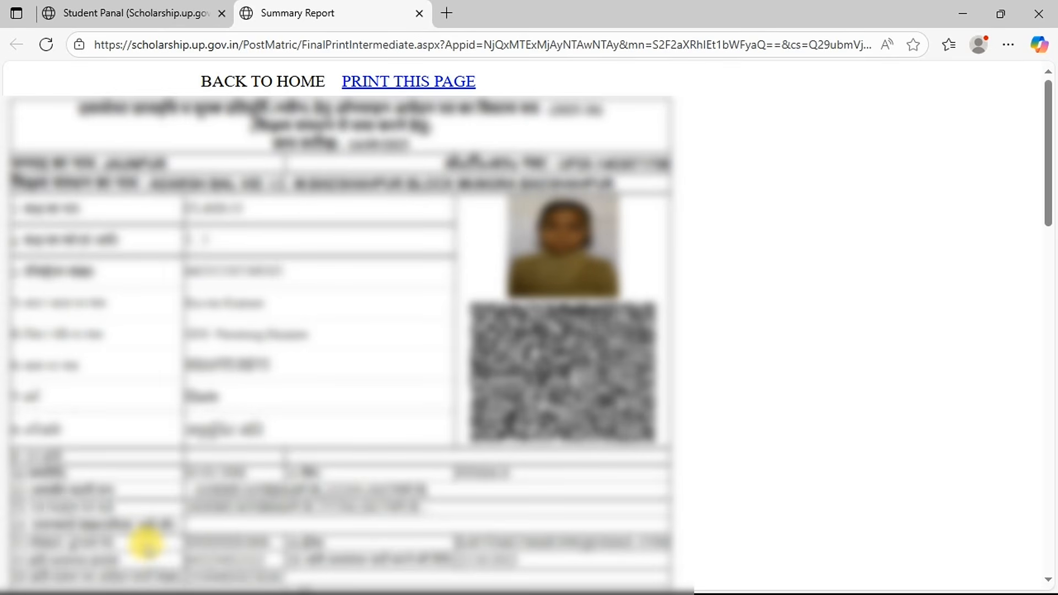